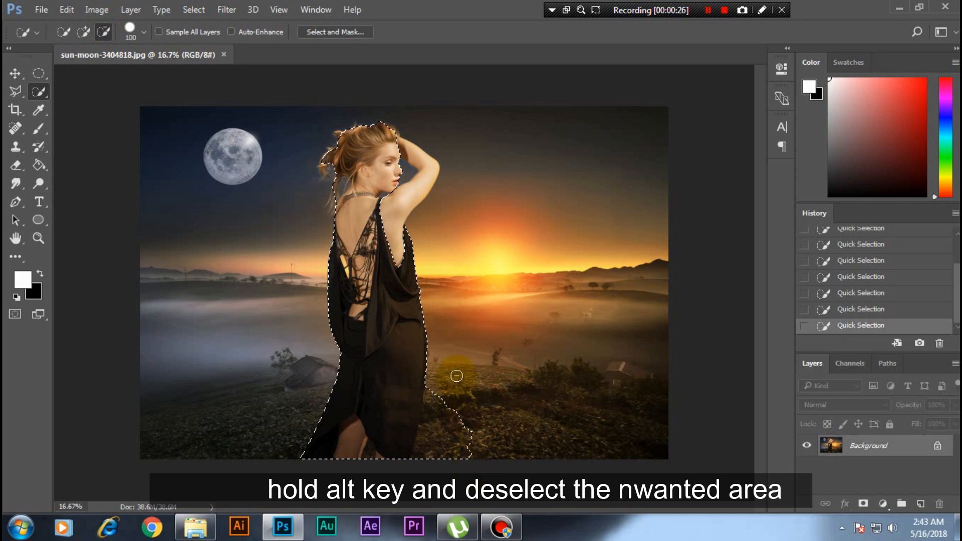
- Subtract the unwanted ground beside the lower edge of the black dress from the woman's selection
drag(455, 377, 438, 478)
drag(446, 381, 430, 469)
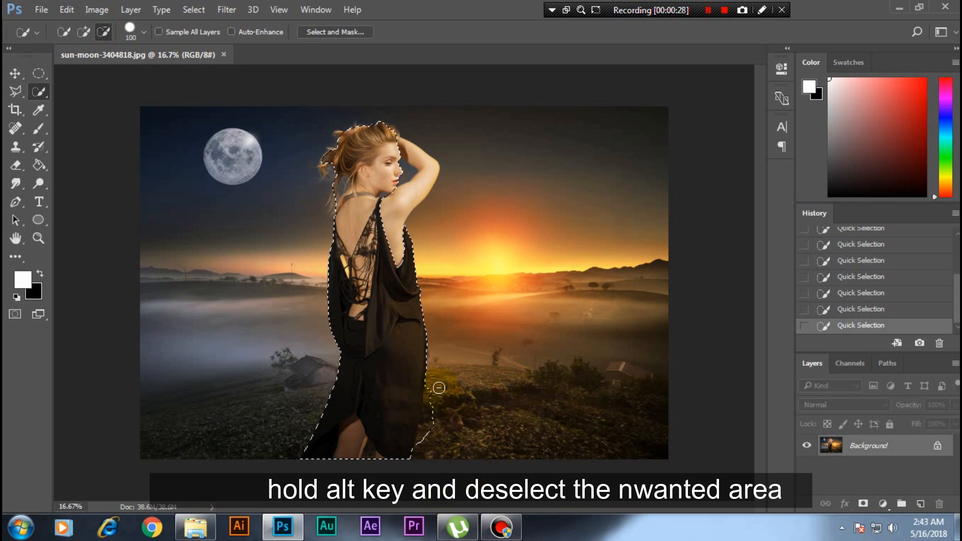
drag(434, 384, 431, 427)
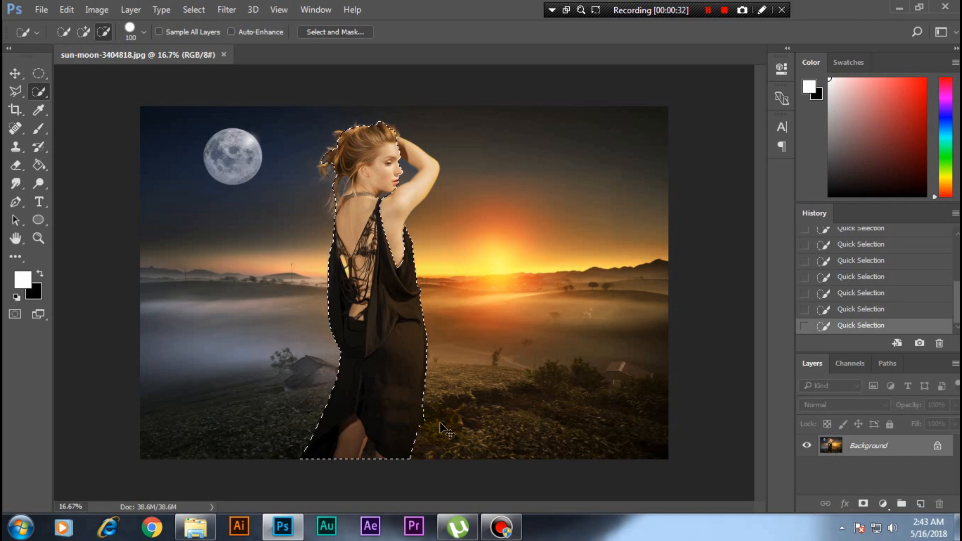
- Refine the selection at the dress hem, excluding the gap between the legs and including the rear leg with a size 70 brush
key(ctrl+plus)
key(ctrl+plus)
key(ctrl+plus)
key(space)
drag(419, 410, 546, 132)
drag(455, 436, 443, 235)
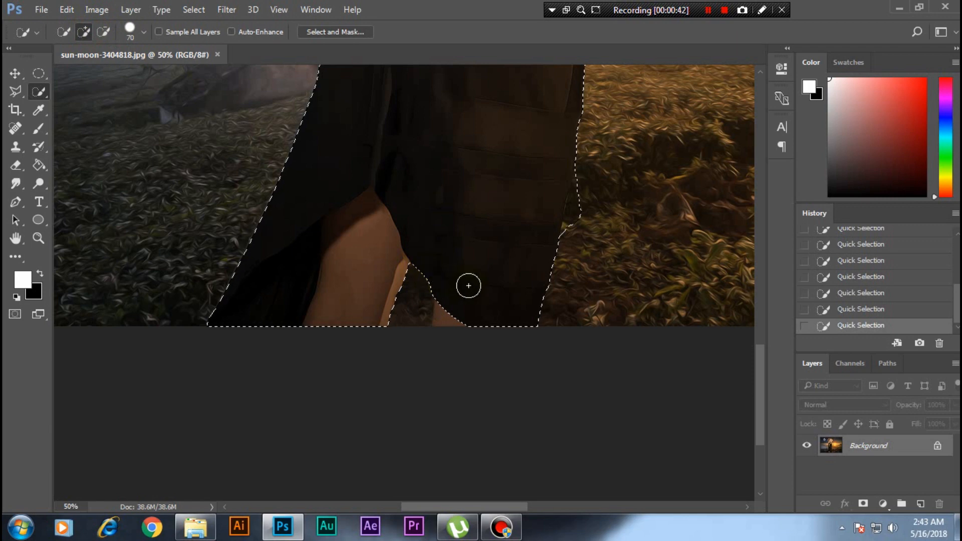
scroll(461, 324, up, 10)
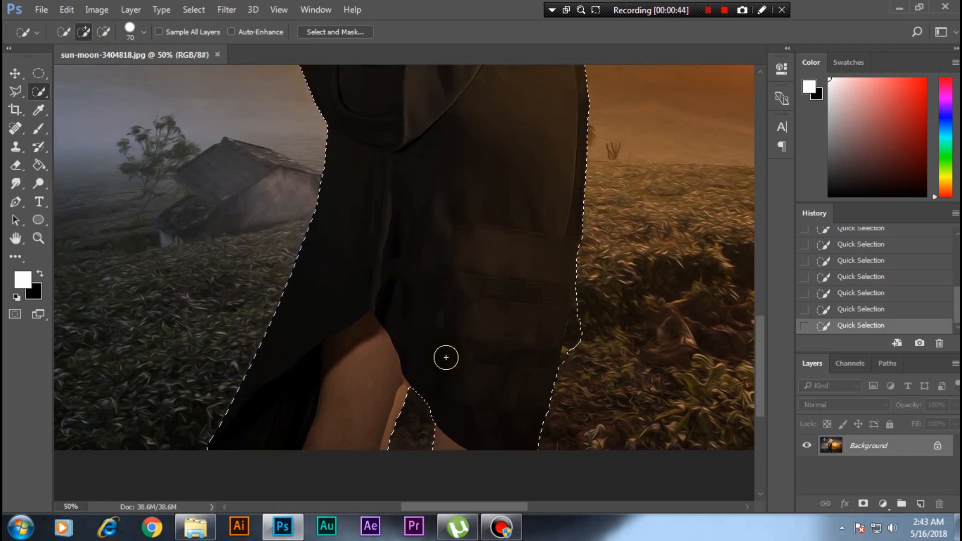
- Subtract the two sky-filled openings in the back of the dress from the selection using a size 20 brush
scroll(446, 357, up, 8)
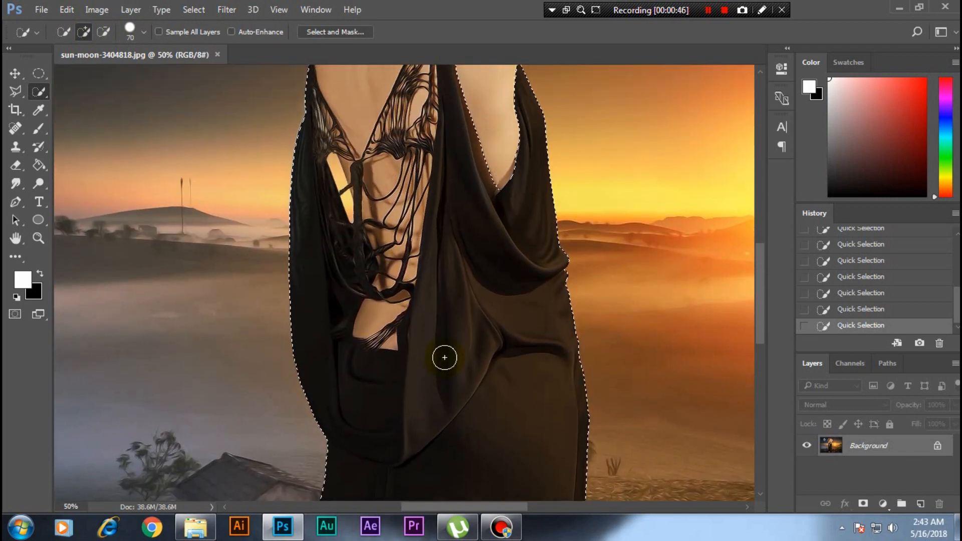
scroll(361, 157, up, 3)
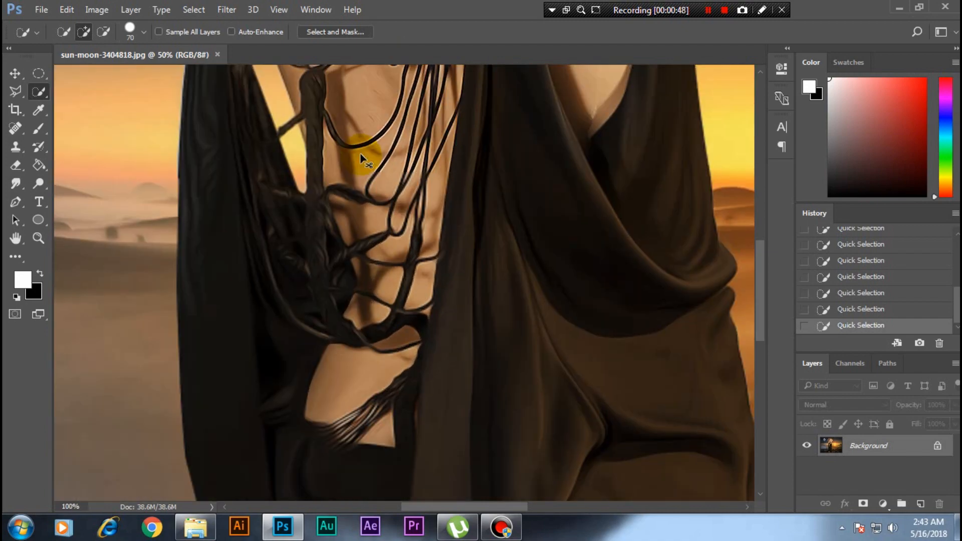
drag(361, 154, 546, 393)
drag(428, 246, 467, 395)
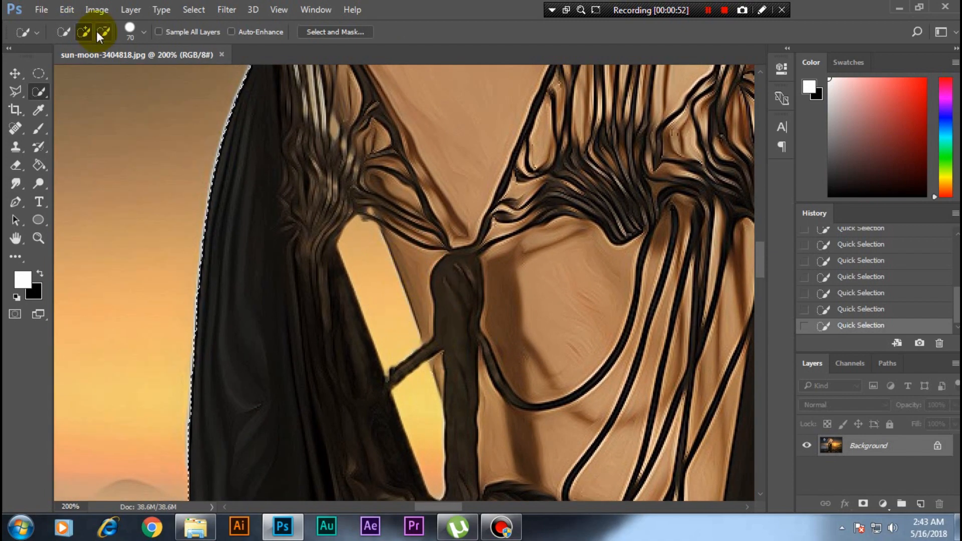
key(bracketleft)
key(bracketleft)
key(bracketleft)
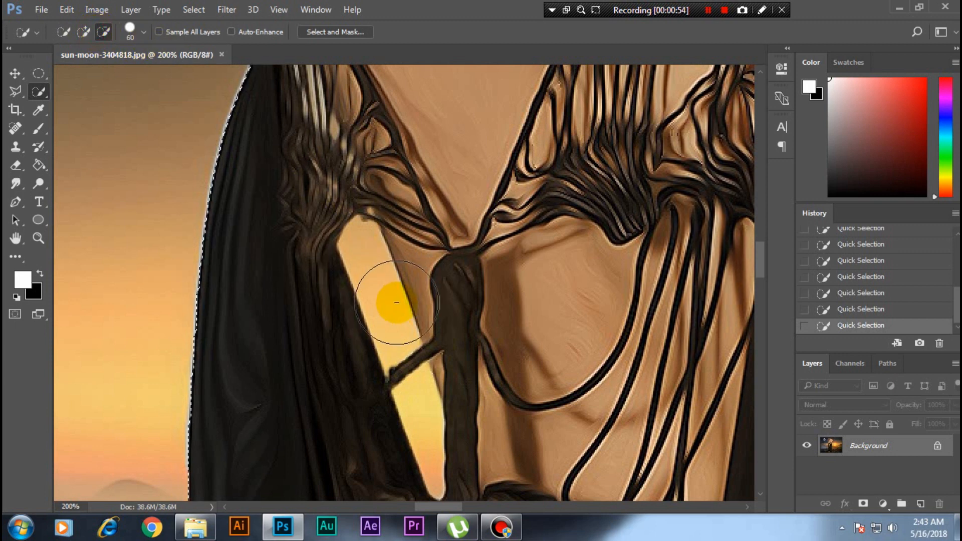
key(bracketleft)
key(bracketleft)
key(bracketleft)
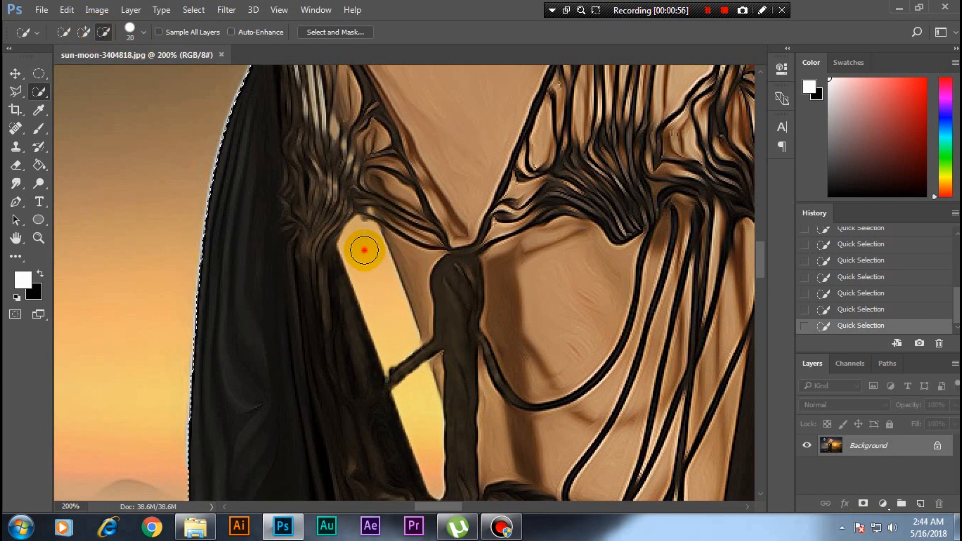
mouse_move(364, 250)
mouse_down()
mouse_move(382, 316)
mouse_move(397, 310)
mouse_move(420, 375)
mouse_up()
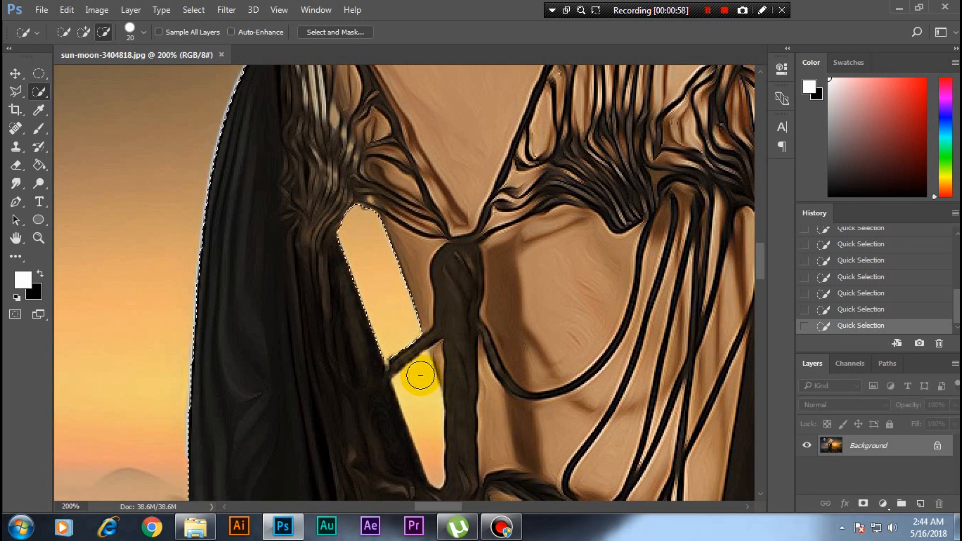
click(421, 401)
- Subtract the background gap between the chin and the shoulder from the selection
scroll(423, 273, up, 1)
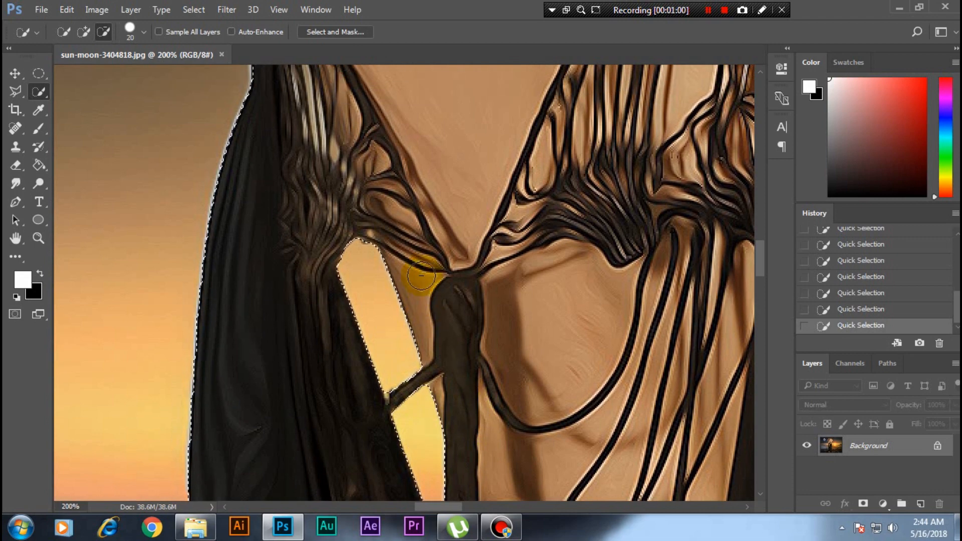
scroll(421, 276, up, 3)
key(ctrl+minus)
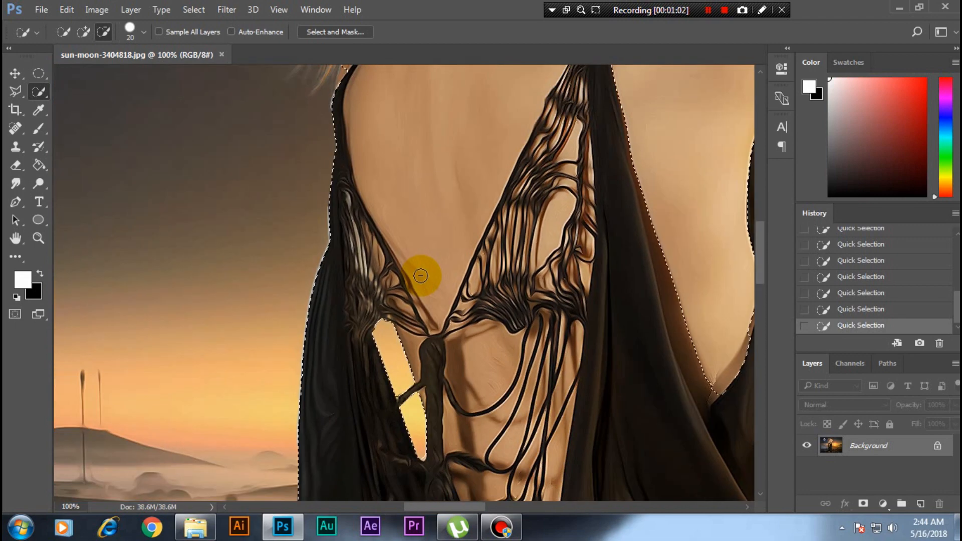
scroll(420, 275, up, 10)
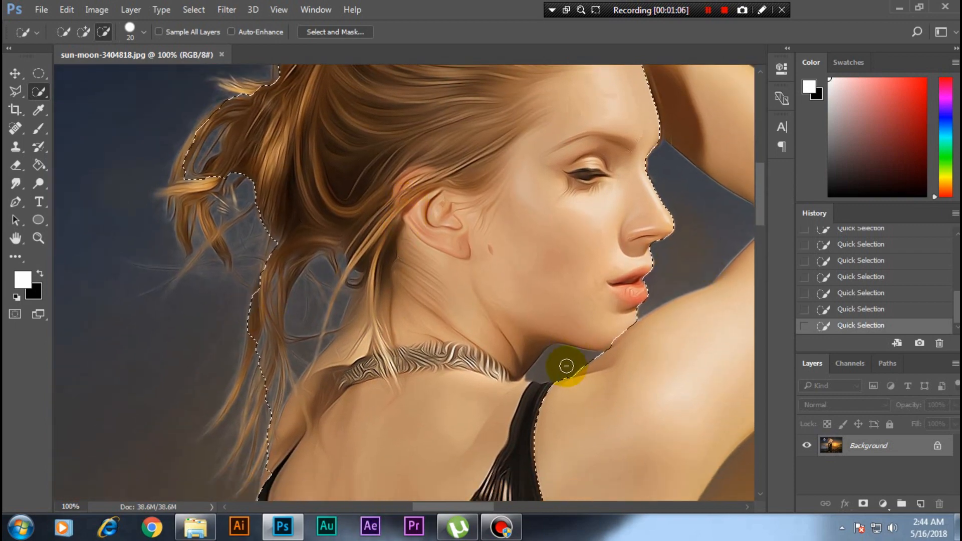
drag(666, 318, 575, 398)
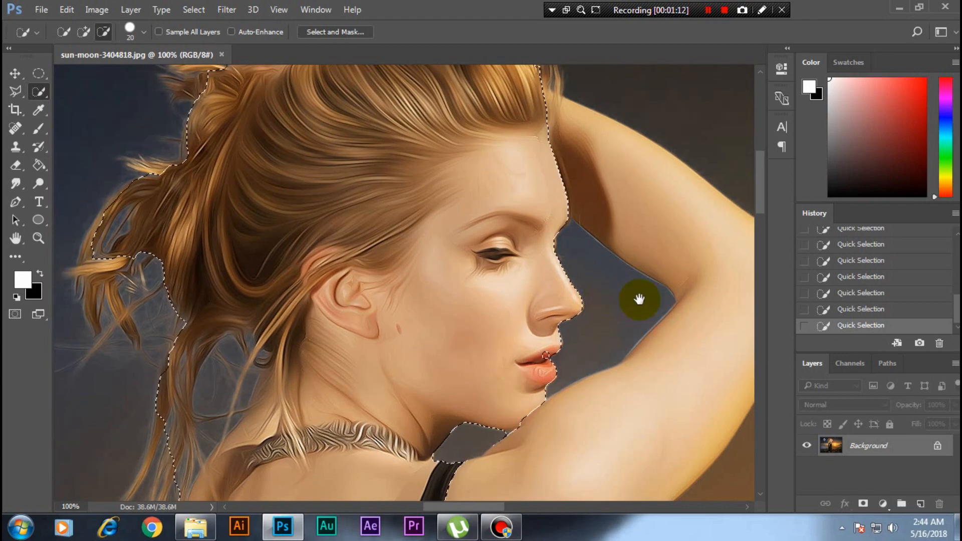
- Add the entire raised arm to the selection, leaving out the background between the arm and the face
drag(641, 299, 492, 153)
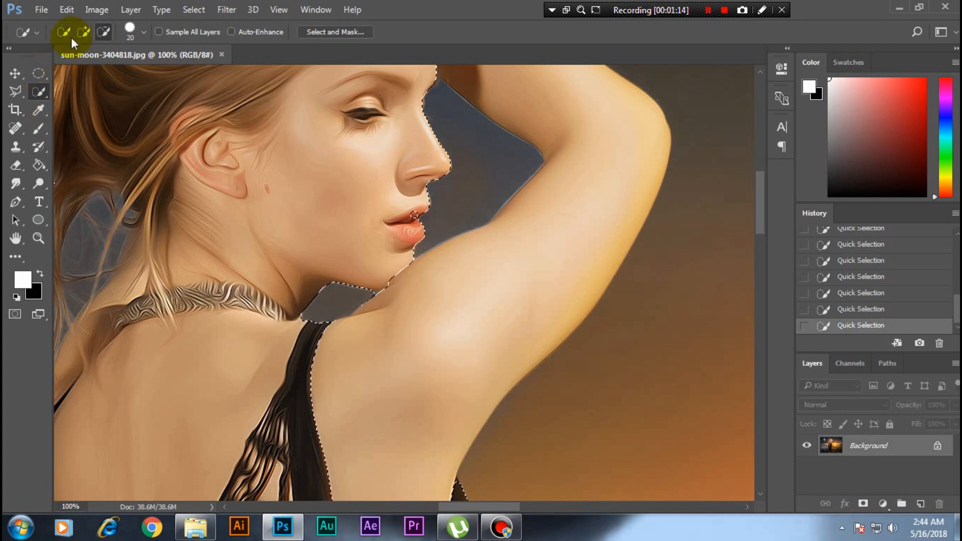
click(84, 34)
mouse_move(307, 464)
mouse_down()
mouse_move(547, 315)
mouse_move(532, 339)
mouse_move(328, 465)
mouse_up()
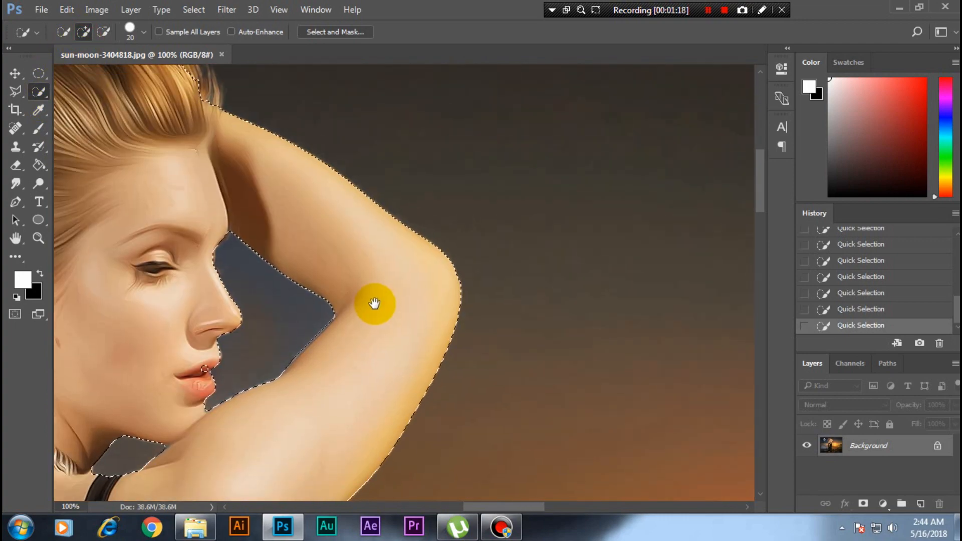
drag(371, 303, 377, 405)
- Add the missed hair and stray strands along the top of the head to the selection
drag(285, 284, 436, 389)
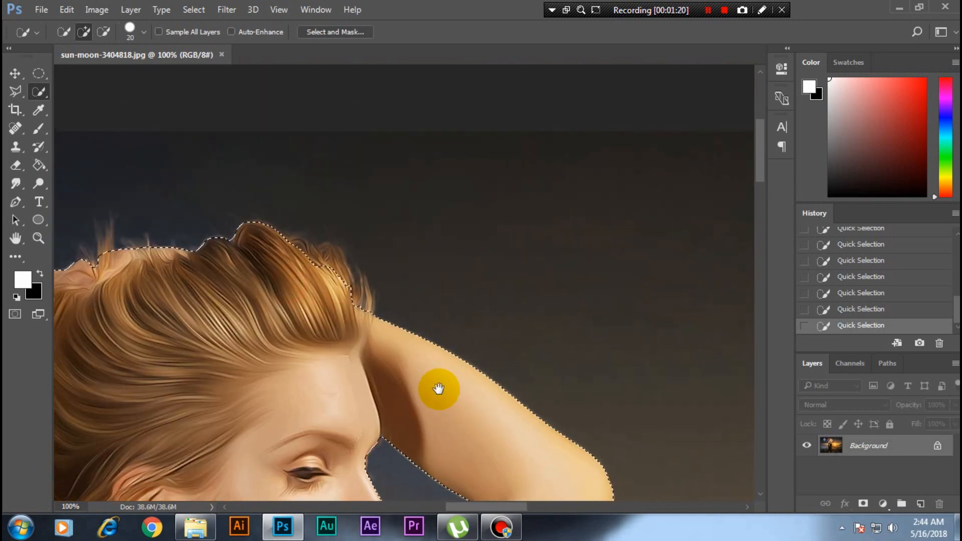
mouse_move(303, 270)
mouse_down()
mouse_move(343, 275)
mouse_move(312, 249)
mouse_up()
scroll(247, 272, left, 5)
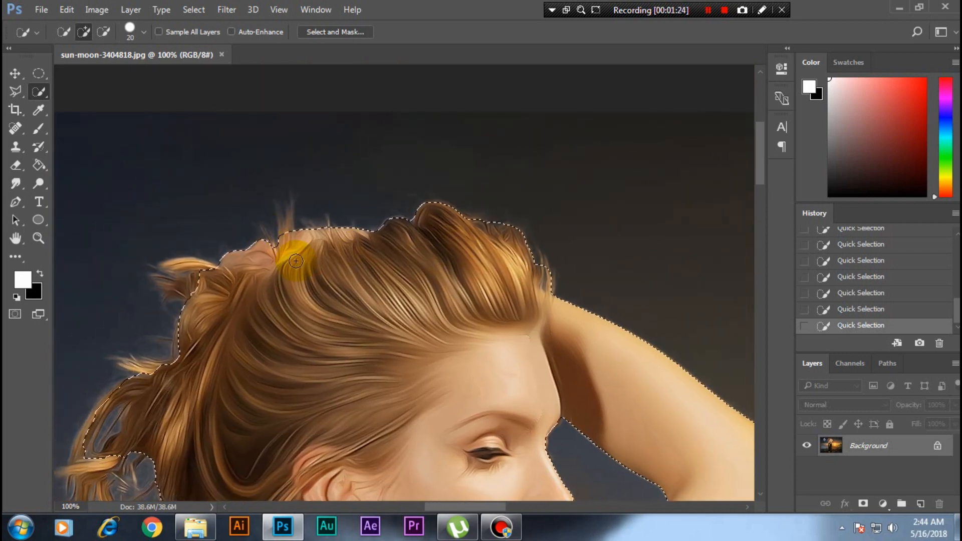
mouse_move(279, 263)
mouse_down()
mouse_move(364, 242)
mouse_move(306, 231)
mouse_move(340, 242)
mouse_move(407, 217)
mouse_move(372, 203)
mouse_move(385, 217)
mouse_move(359, 224)
mouse_up()
- Add the loose curls behind the head and the strands hanging down to the shoulder to the selection
drag(427, 290, 423, 194)
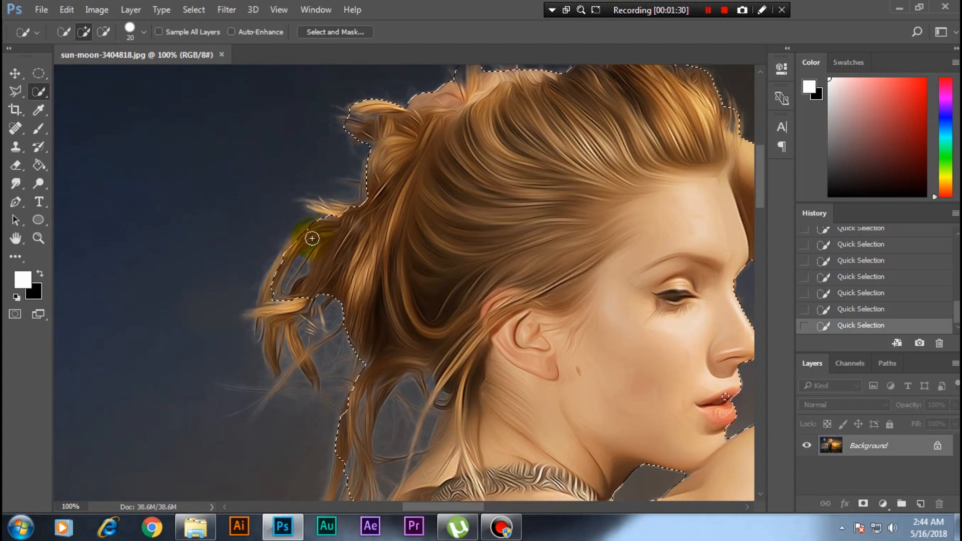
drag(312, 238, 284, 242)
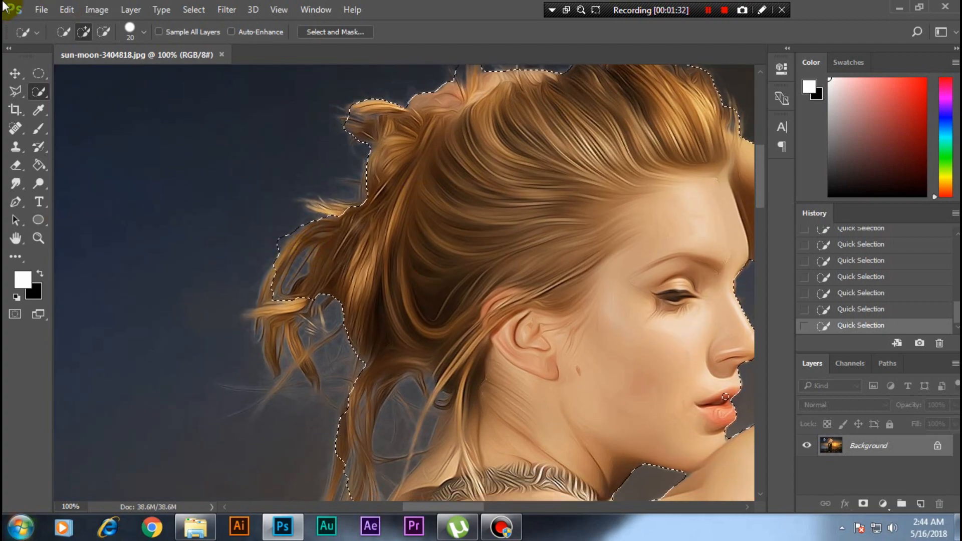
mouse_move(250, 307)
mouse_down()
mouse_move(280, 321)
mouse_move(281, 199)
mouse_up()
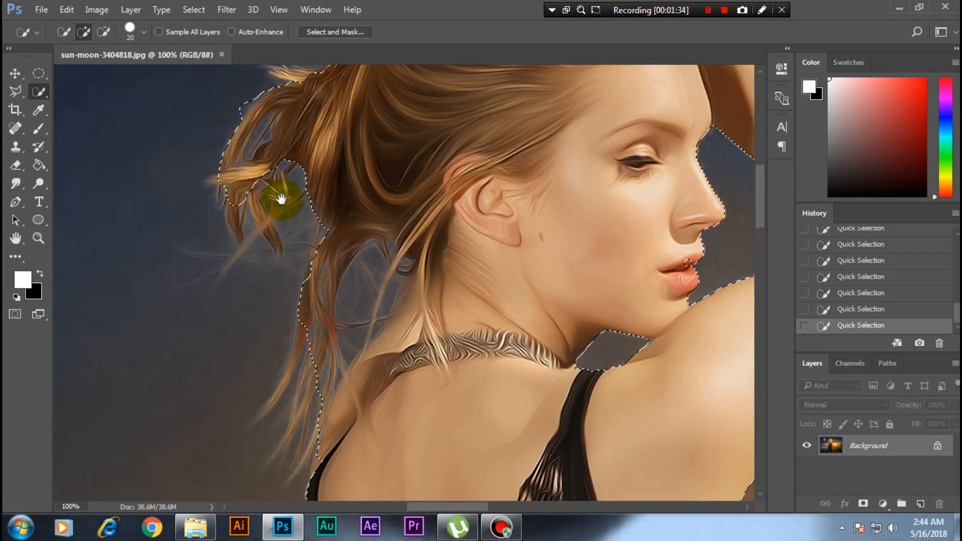
key(ctrl+z)
drag(385, 284, 359, 151)
mouse_move(302, 182)
mouse_down()
mouse_move(237, 303)
mouse_move(287, 306)
mouse_move(260, 302)
mouse_move(266, 333)
mouse_up()
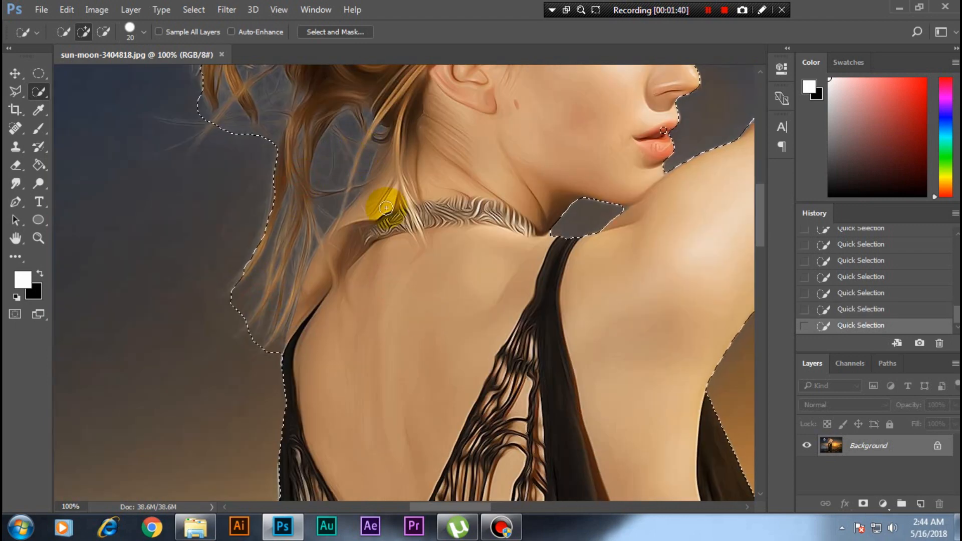
- Fit the whole image in view and open the selection in Select and Mask
key(ctrl+minus)
key(ctrl+minus)
key(ctrl+minus)
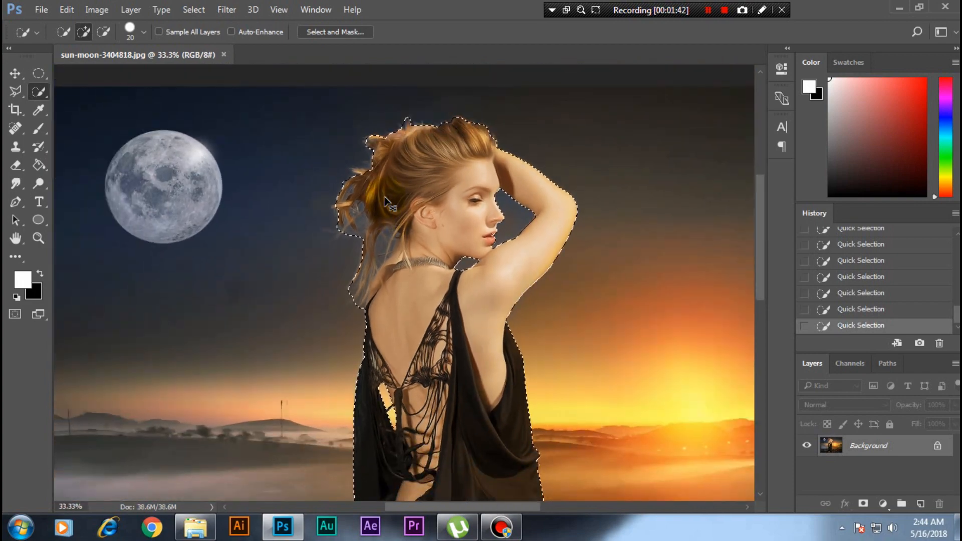
key(ctrl+0)
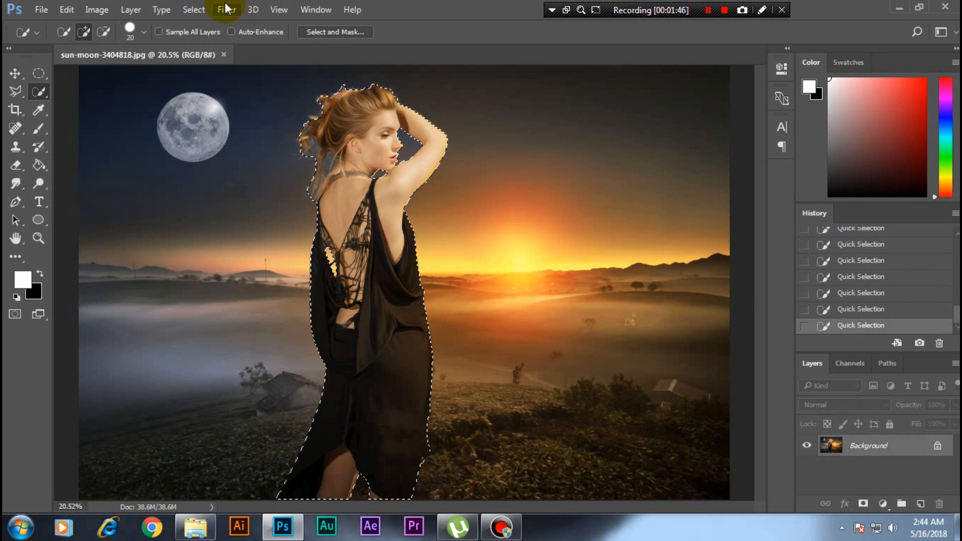
click(194, 9)
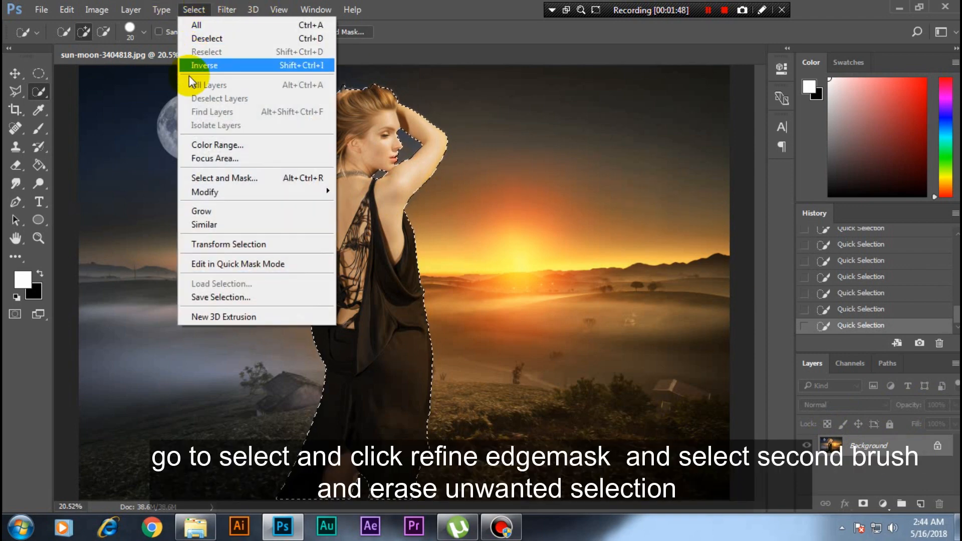
click(210, 180)
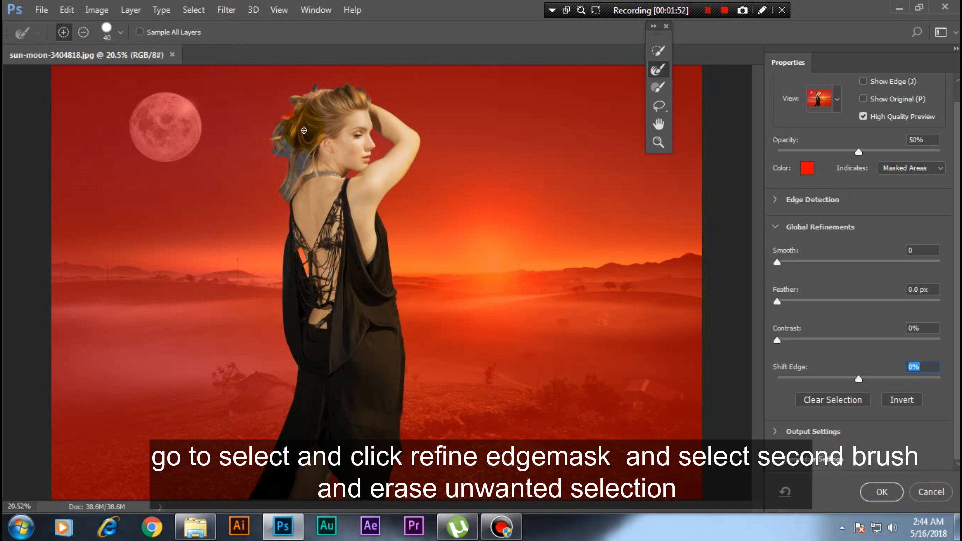
- Refine the loose curls at the back of the head with the Refine Edge Brush at size 40
key(ctrl+plus)
key(ctrl+plus)
key(ctrl+plus)
key(ctrl+plus)
key(ctrl+plus)
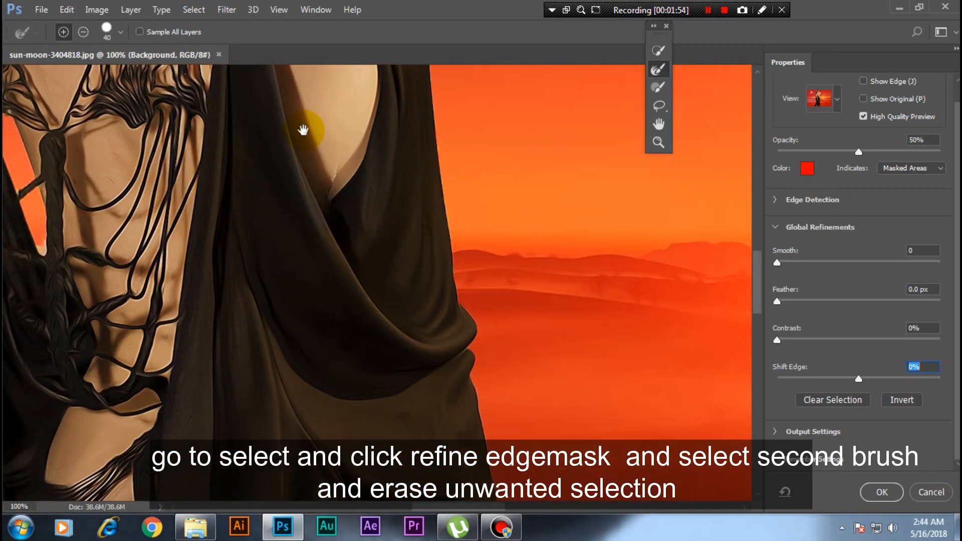
drag(314, 185, 444, 386)
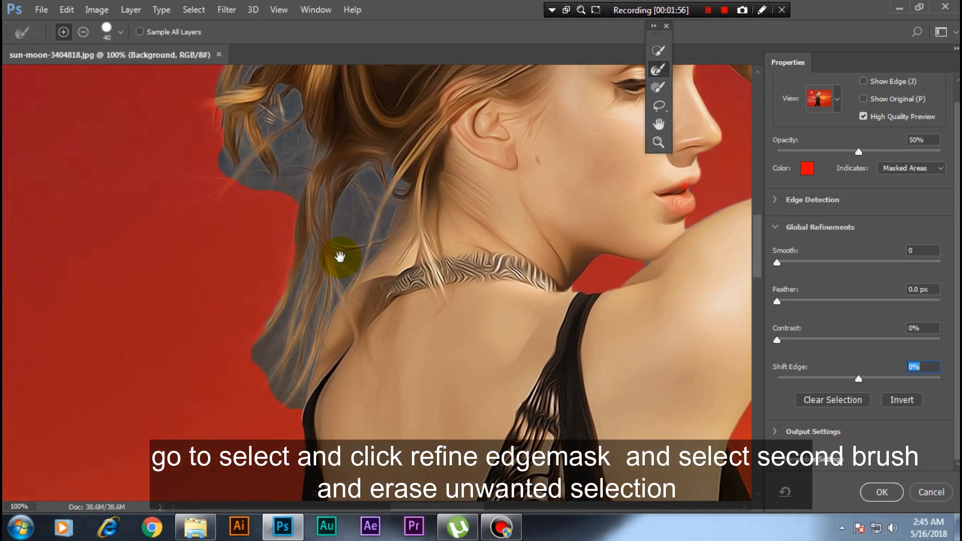
click(341, 240)
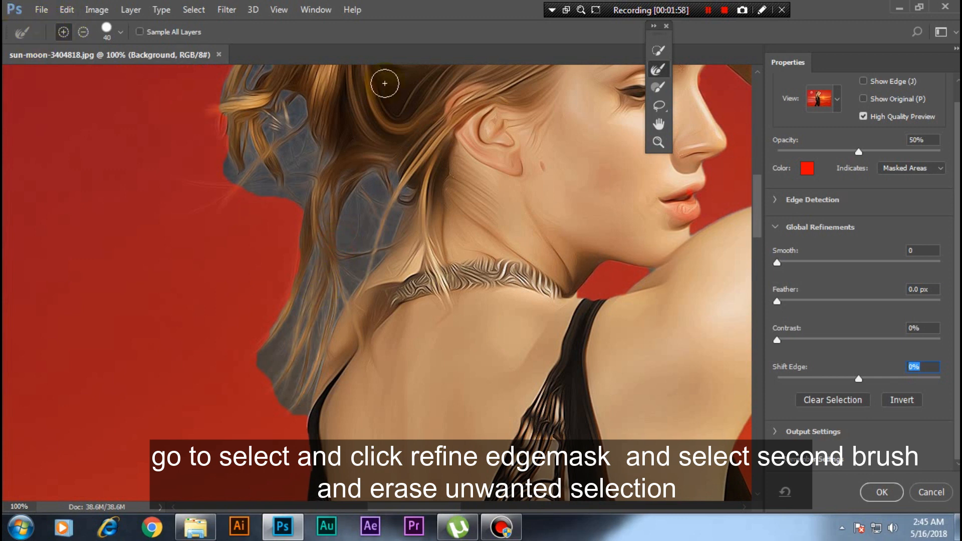
mouse_move(410, 251)
mouse_down()
mouse_move(389, 208)
mouse_move(353, 247)
mouse_up()
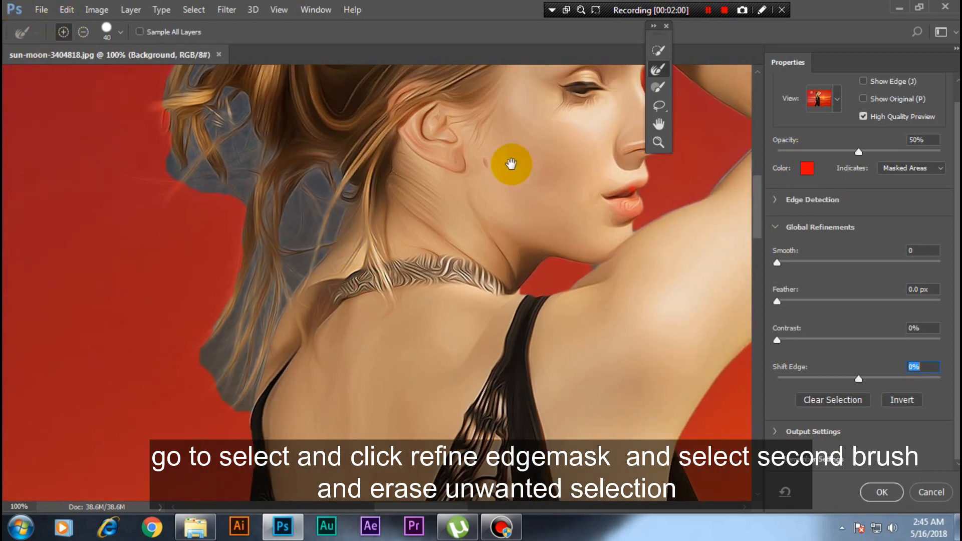
click(660, 69)
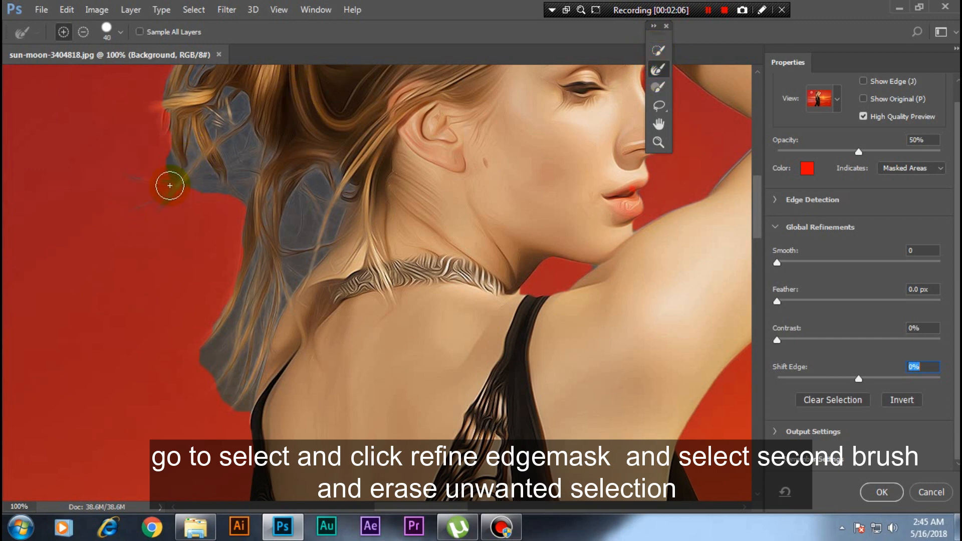
drag(248, 176, 263, 284)
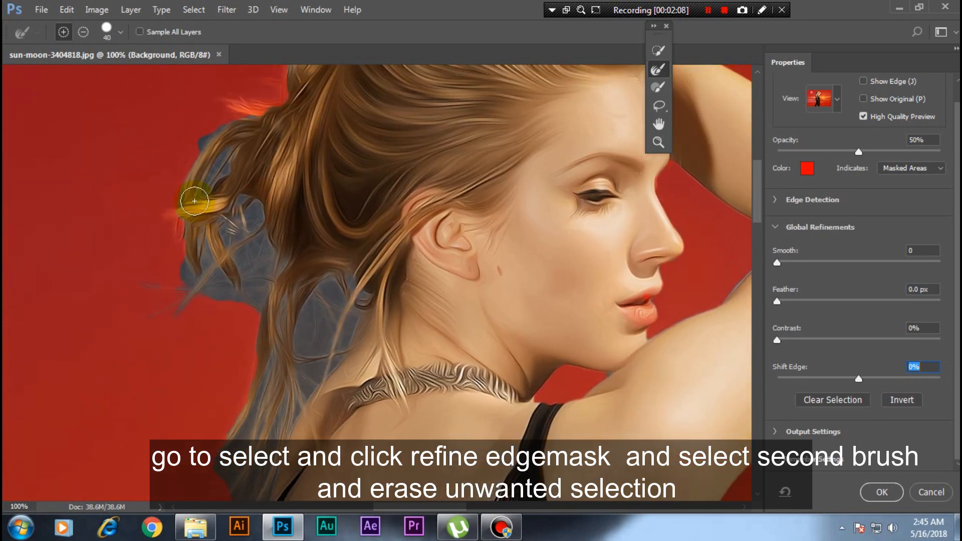
drag(194, 201, 235, 132)
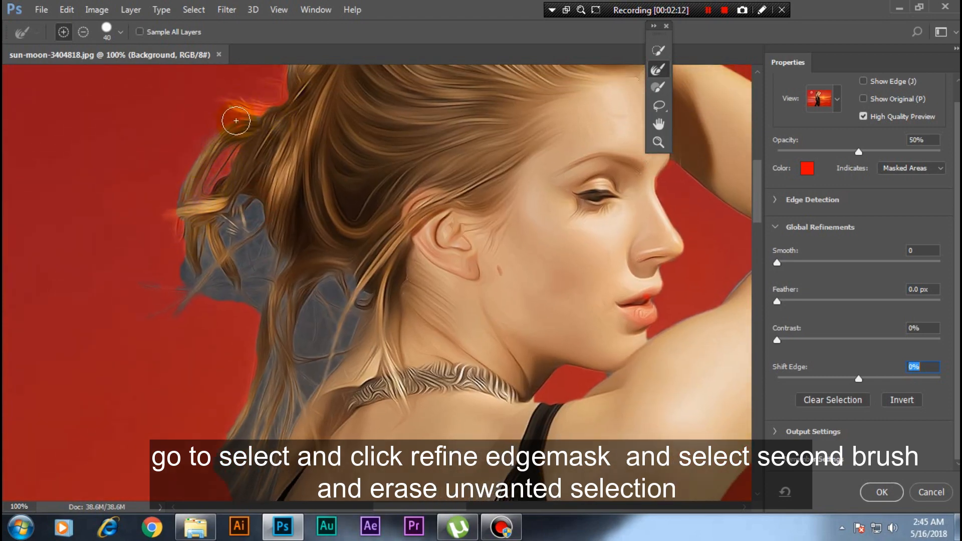
drag(210, 231, 204, 176)
- Refine the curls behind the head and the loose strands hanging down to the shoulder with the Refine Edge Brush
mouse_move(260, 120)
mouse_down()
mouse_move(229, 168)
mouse_move(226, 147)
mouse_move(205, 189)
mouse_move(247, 151)
mouse_move(189, 200)
mouse_move(211, 111)
mouse_move(184, 157)
mouse_move(188, 202)
mouse_move(209, 154)
mouse_move(183, 232)
mouse_move(250, 170)
mouse_move(126, 262)
mouse_move(228, 193)
mouse_move(202, 224)
mouse_move(217, 205)
mouse_move(240, 215)
mouse_move(263, 207)
mouse_move(219, 249)
mouse_move(261, 191)
mouse_move(269, 221)
mouse_up()
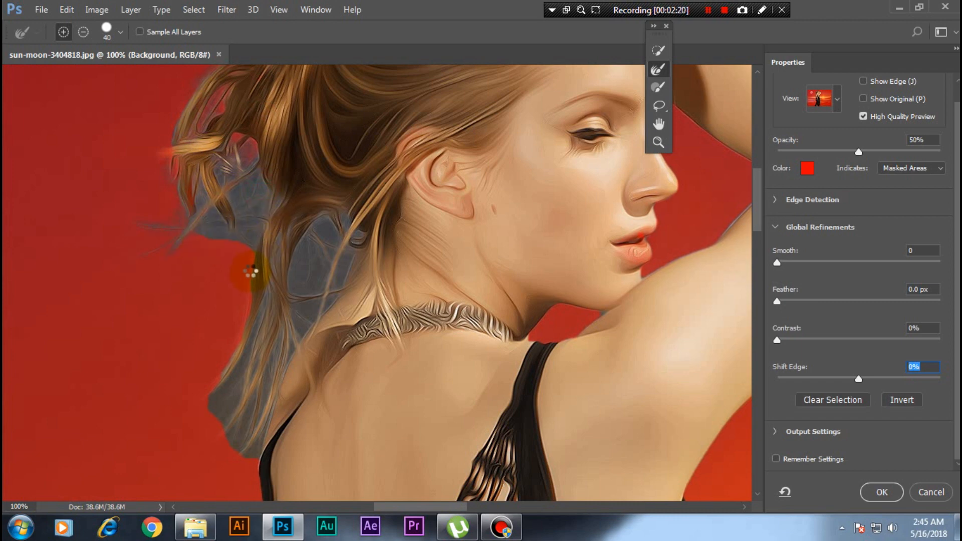
mouse_move(251, 272)
mouse_down()
mouse_move(251, 368)
mouse_move(229, 441)
mouse_move(250, 356)
mouse_move(233, 405)
mouse_move(247, 376)
mouse_move(261, 393)
mouse_move(244, 439)
mouse_move(229, 441)
mouse_move(295, 373)
mouse_move(233, 374)
mouse_move(205, 400)
mouse_up()
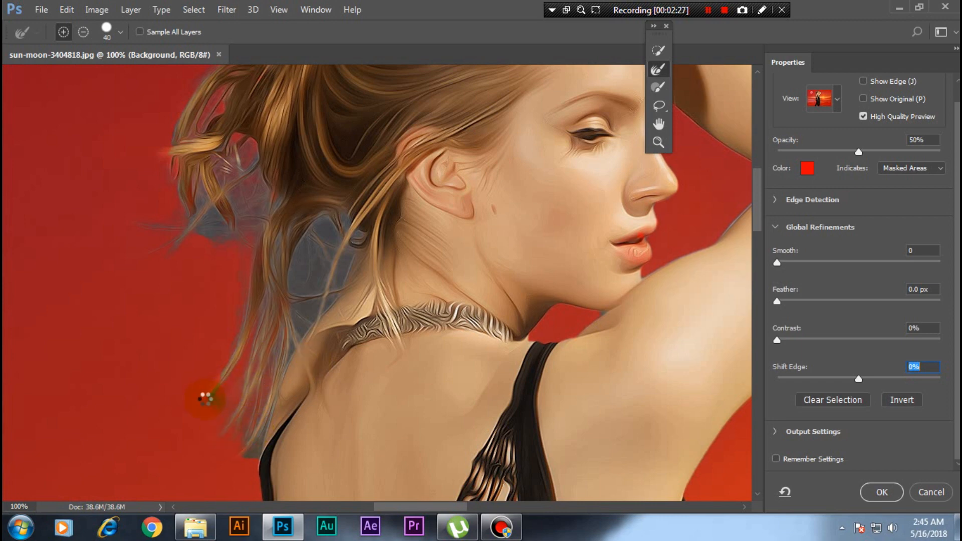
mouse_move(281, 298)
mouse_down()
mouse_move(298, 316)
mouse_move(306, 259)
mouse_move(335, 249)
mouse_move(358, 224)
mouse_move(310, 317)
mouse_move(264, 372)
mouse_move(281, 358)
mouse_up()
- Set Shift Edge to +12% and refine the leftover background between the curls behind the head
scroll(310, 318, up, 4)
scroll(281, 358, up, 3)
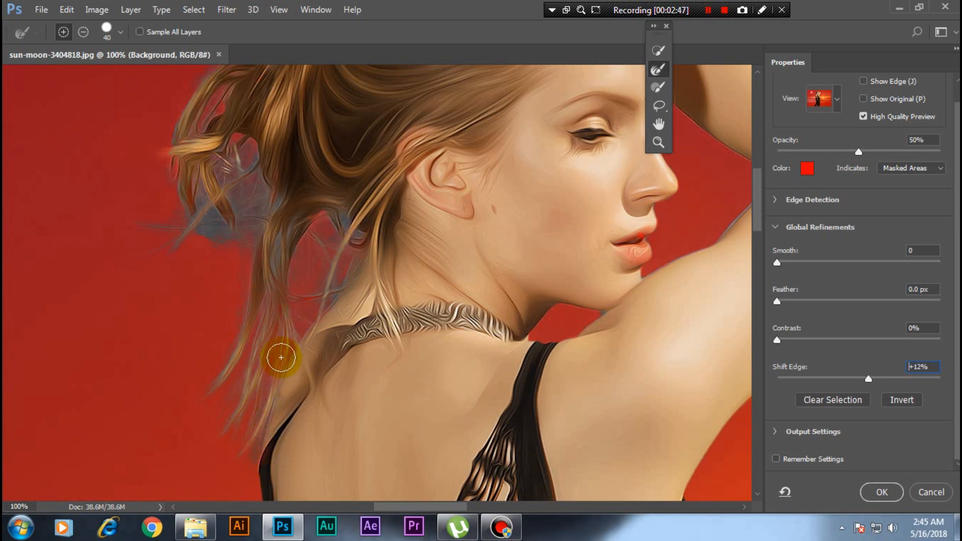
mouse_move(248, 189)
mouse_down()
mouse_move(213, 134)
mouse_move(187, 255)
mouse_move(260, 203)
mouse_move(200, 217)
mouse_up()
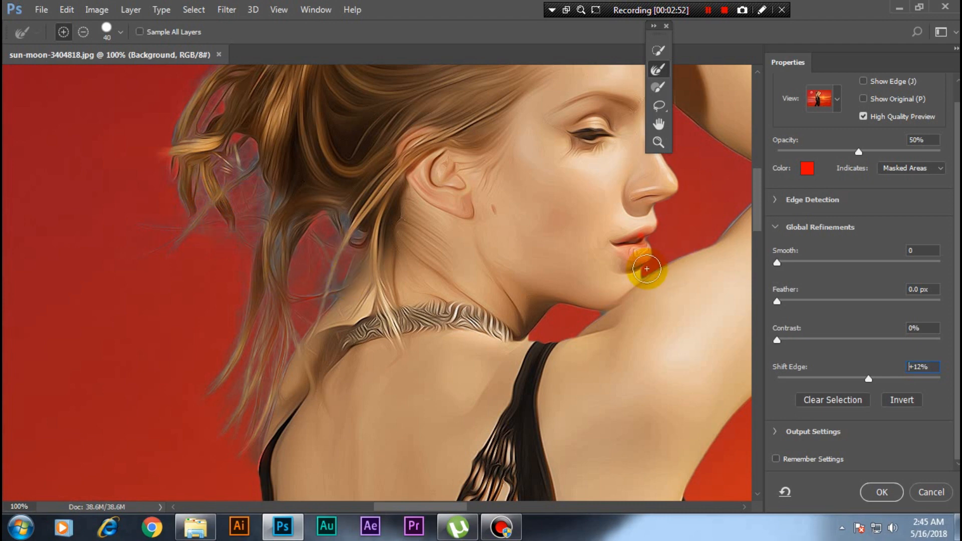
- Set the Refine Edge Brush size to 44 and refine the remaining edges of the curls, neck gap and shoulder strands
click(112, 27)
drag(75, 67, 71, 137)
drag(143, 102, 229, 206)
click(118, 32)
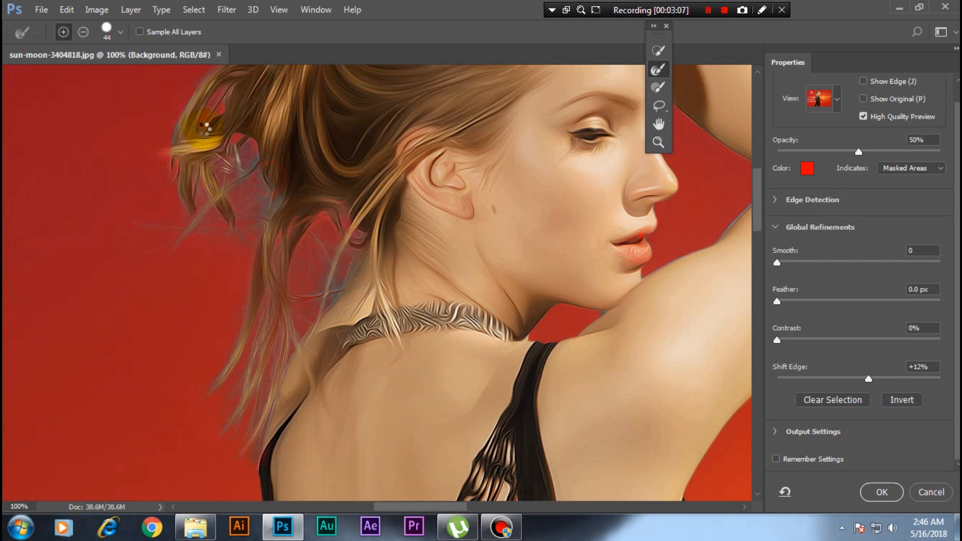
drag(313, 303, 301, 323)
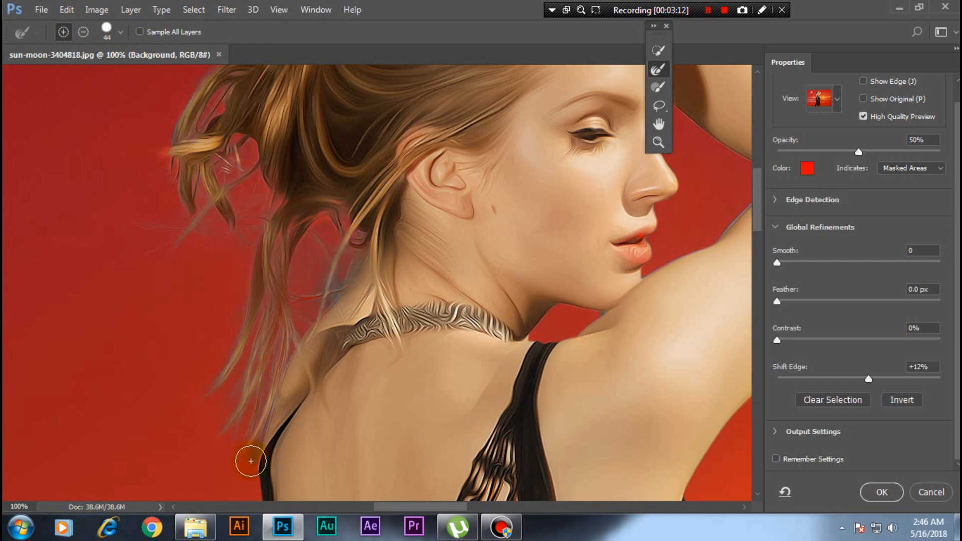
mouse_move(254, 414)
mouse_down()
mouse_move(266, 347)
mouse_move(264, 413)
mouse_up()
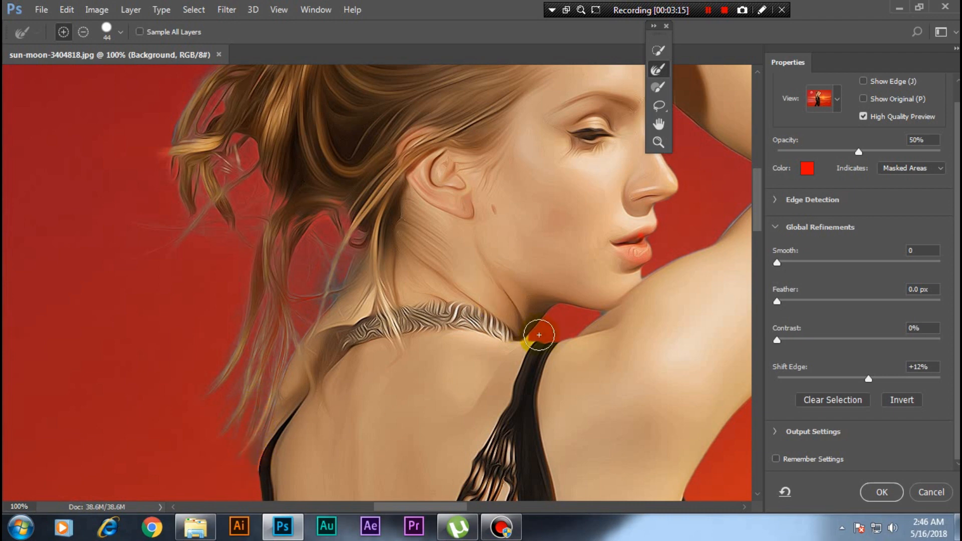
- Refine the stray hairs along the top and upper back of the head
scroll(757, 185, up, 3)
scroll(762, 206, up, 10)
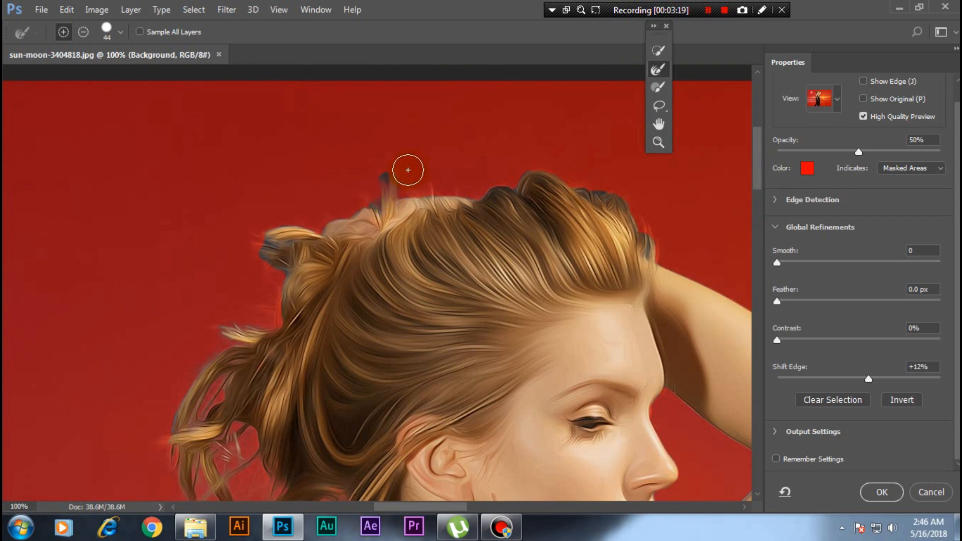
mouse_move(386, 176)
mouse_down()
mouse_move(360, 212)
mouse_move(382, 200)
mouse_move(370, 212)
mouse_move(323, 220)
mouse_up()
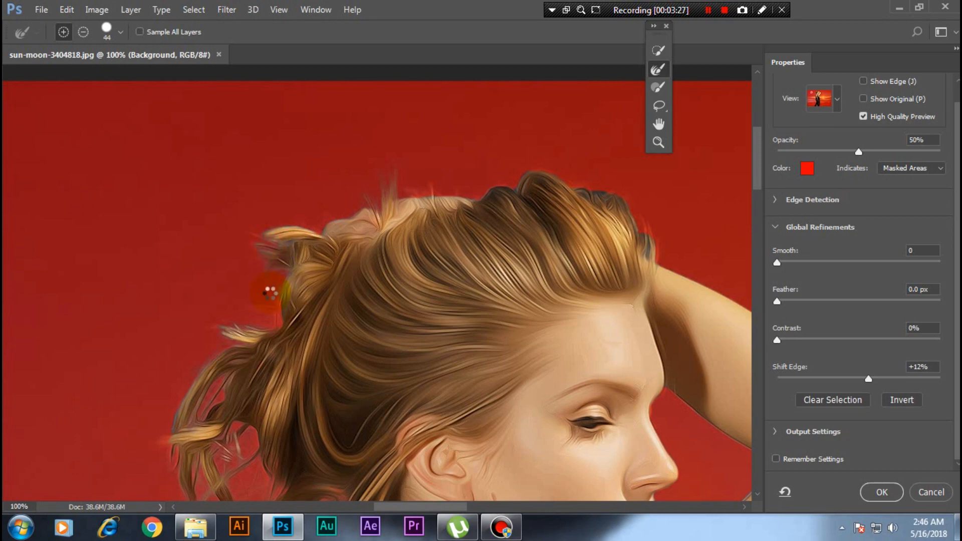
scroll(393, 233, down, 4)
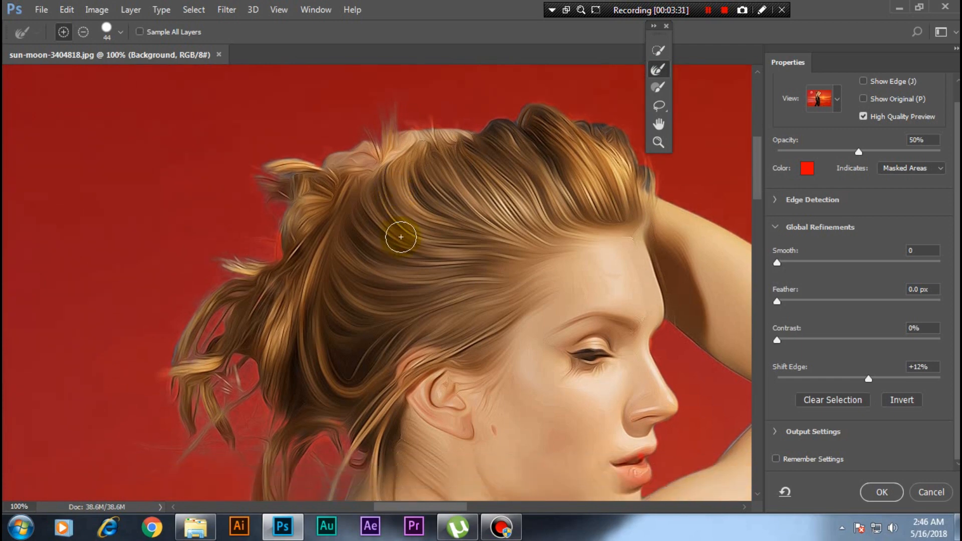
- Check the hair and raised arm edges, and apply the refined selection
scroll(401, 237, down, 1)
scroll(405, 240, down, 2)
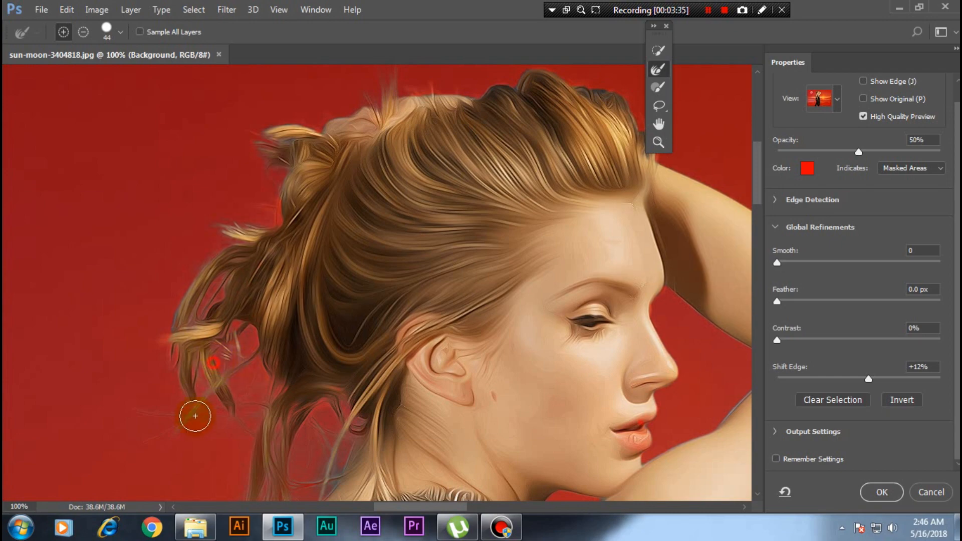
scroll(686, 300, down, 2)
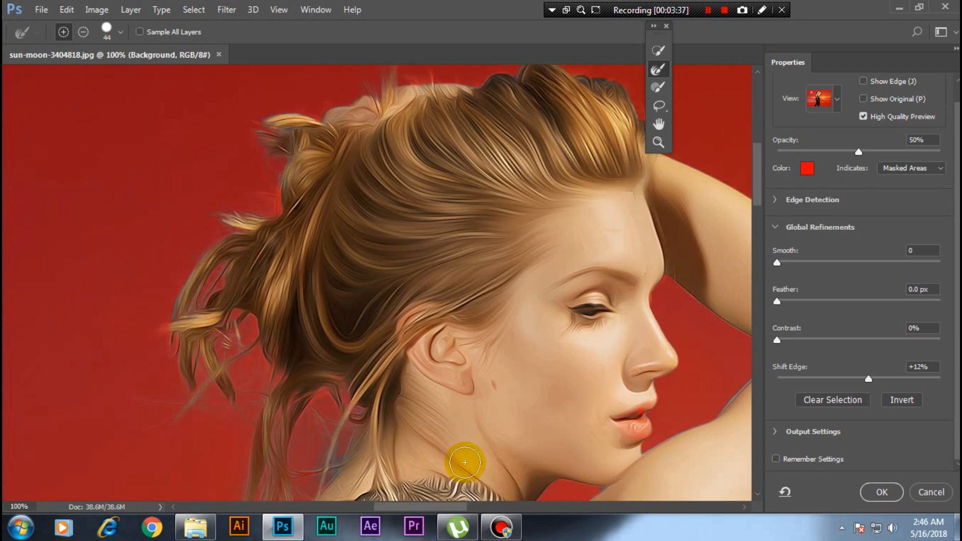
drag(464, 507, 521, 509)
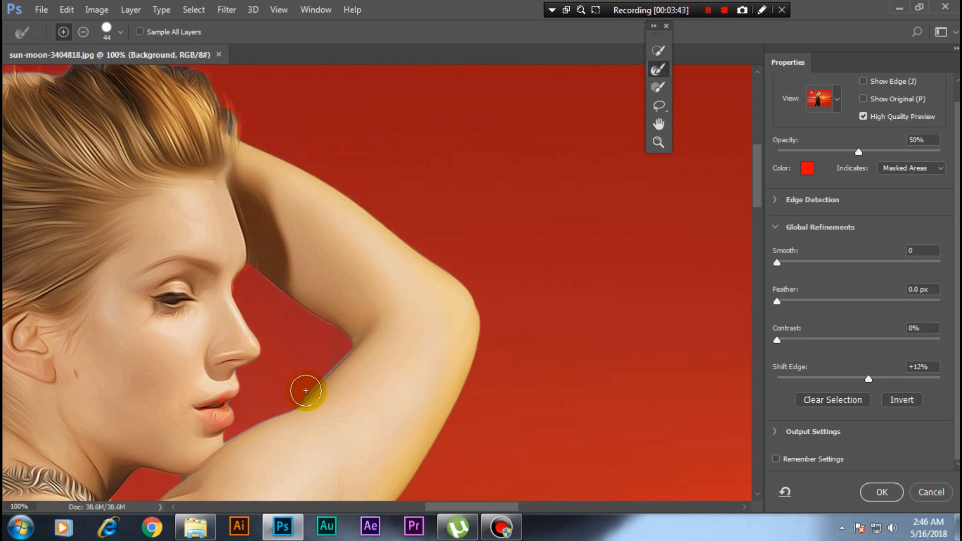
scroll(585, 286, down, 3)
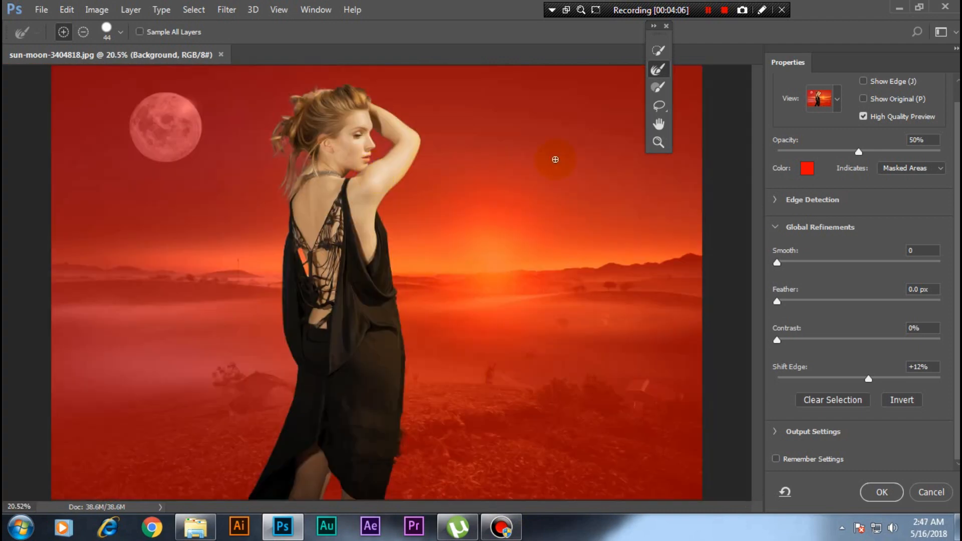
click(895, 491)
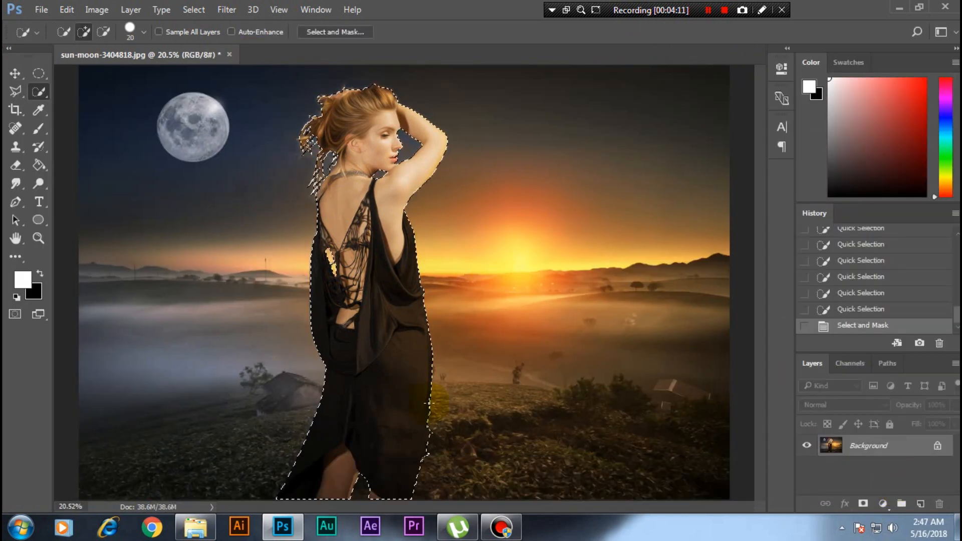
- Subtract the grass beside the lower edge of the dress from the selection with the Quick Selection tool
key(ctrl+alt+r)
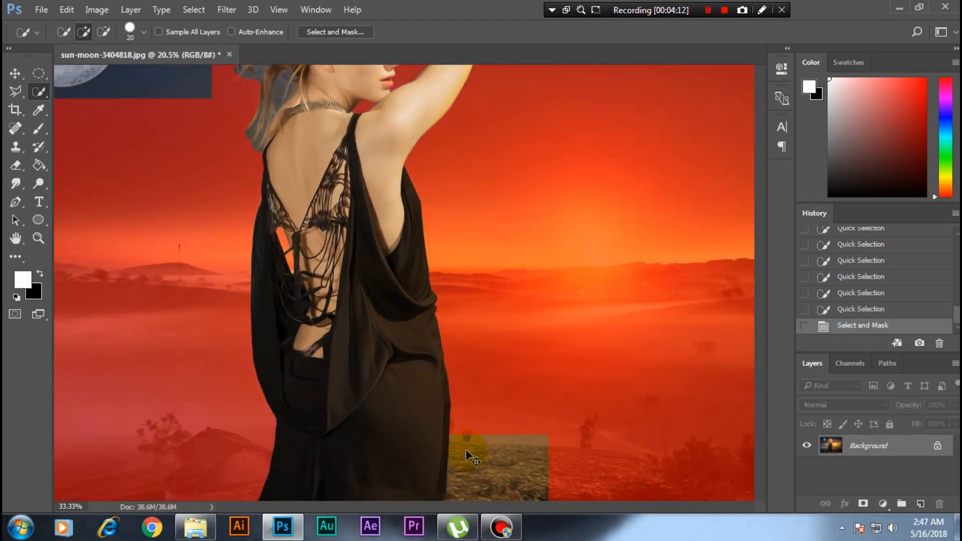
key(ctrl+plus)
key(ctrl+plus)
drag(458, 385, 427, 89)
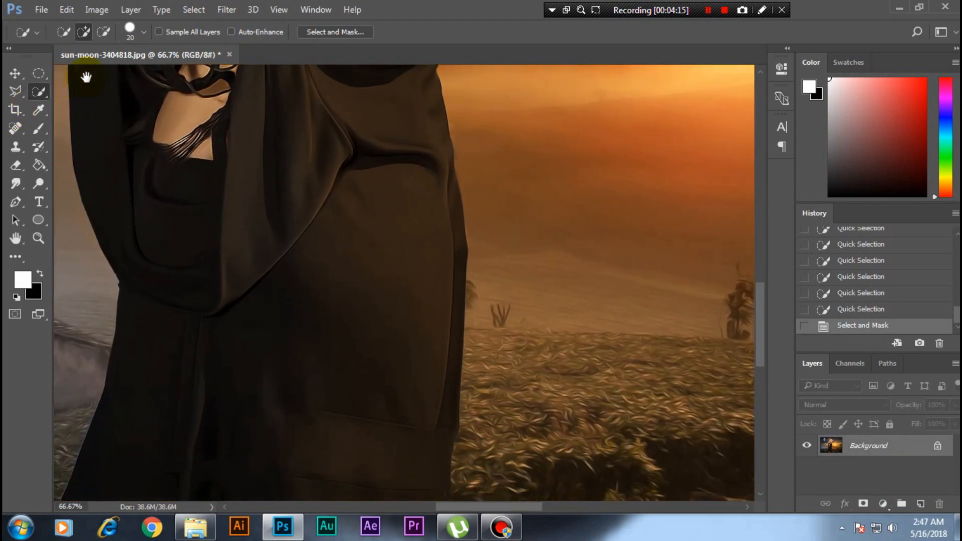
click(103, 32)
drag(380, 296, 348, 80)
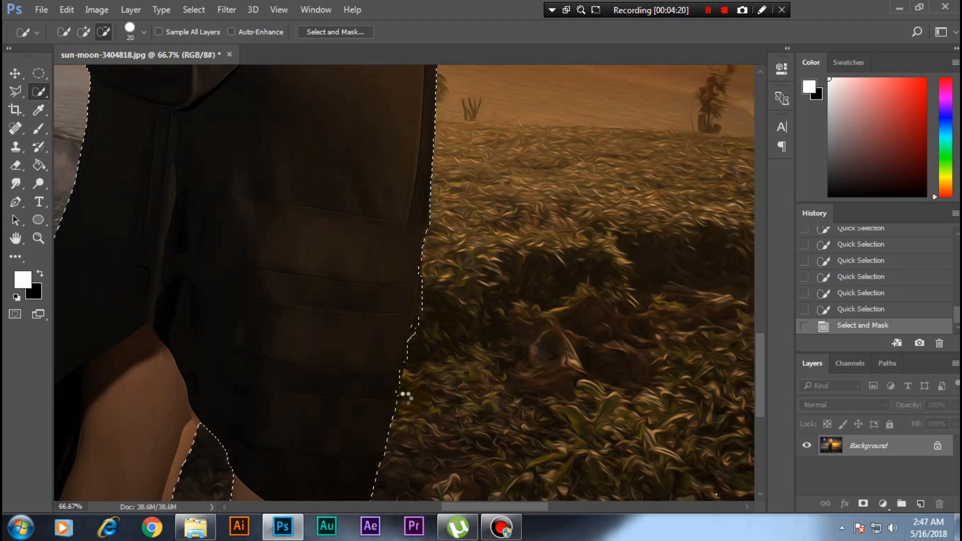
drag(406, 398, 408, 387)
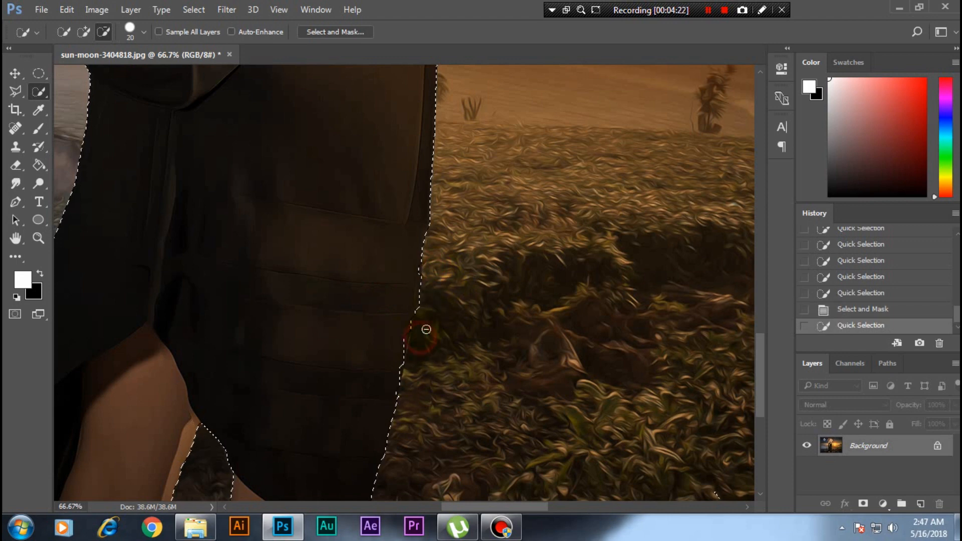
drag(426, 330, 426, 222)
scroll(426, 227, down, 5)
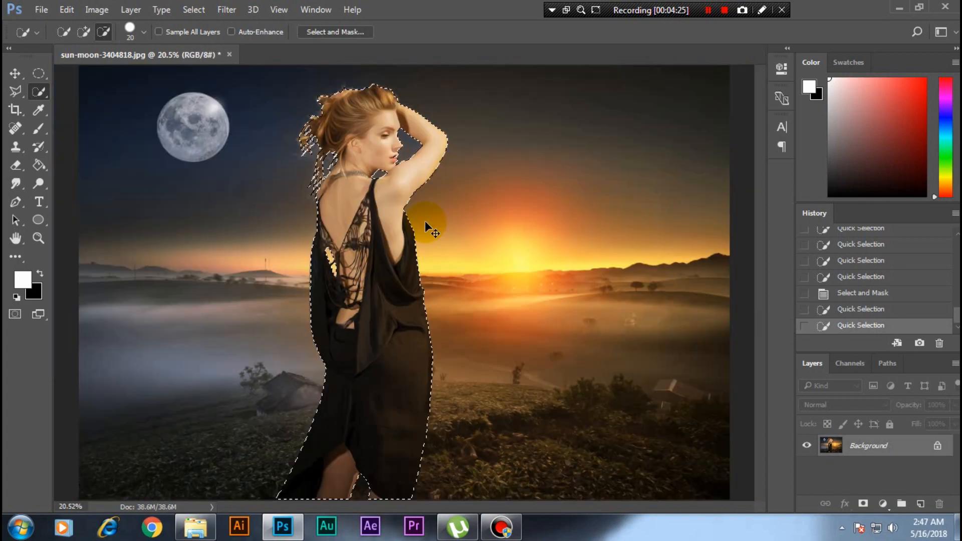
click(412, 173)
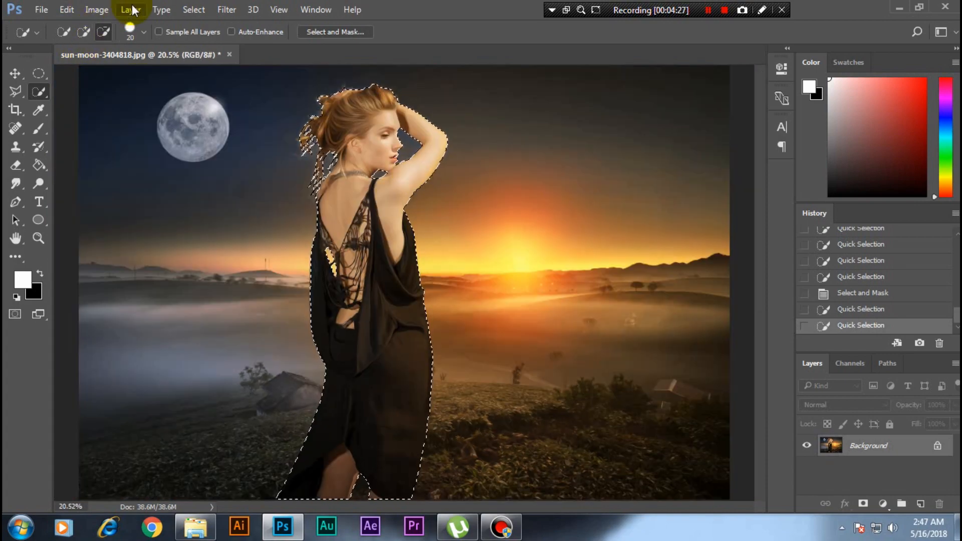
- Invert the selection and convert the locked Background into an editable layer with the default settings
click(194, 10)
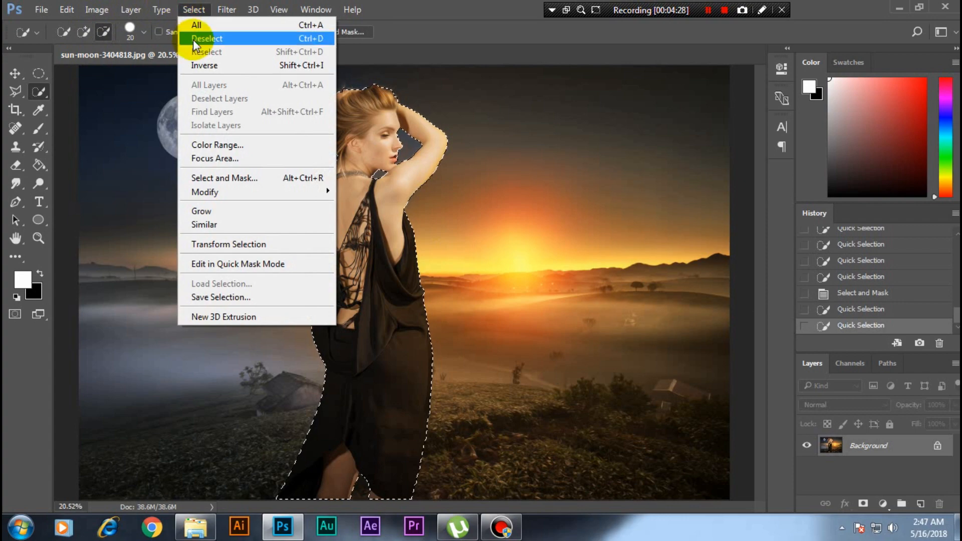
click(198, 63)
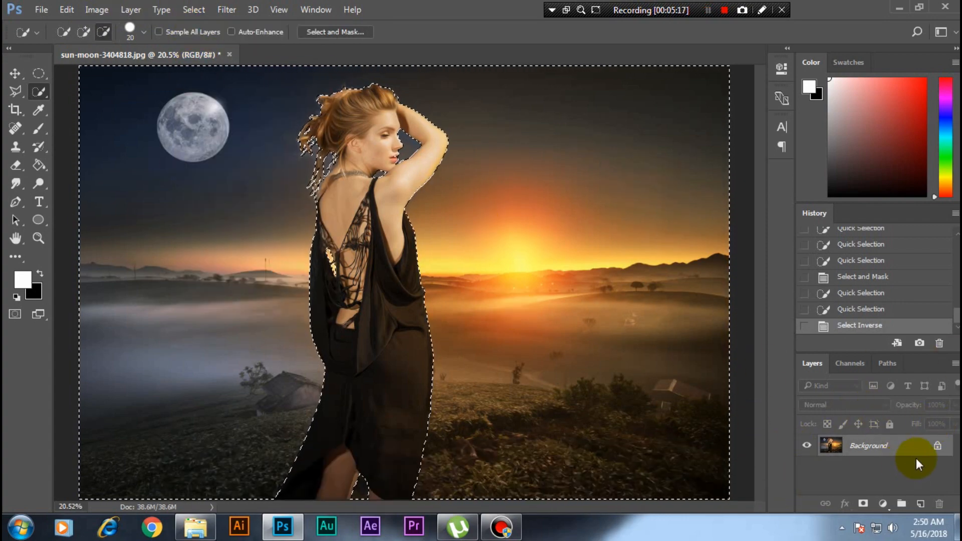
double_click(923, 446)
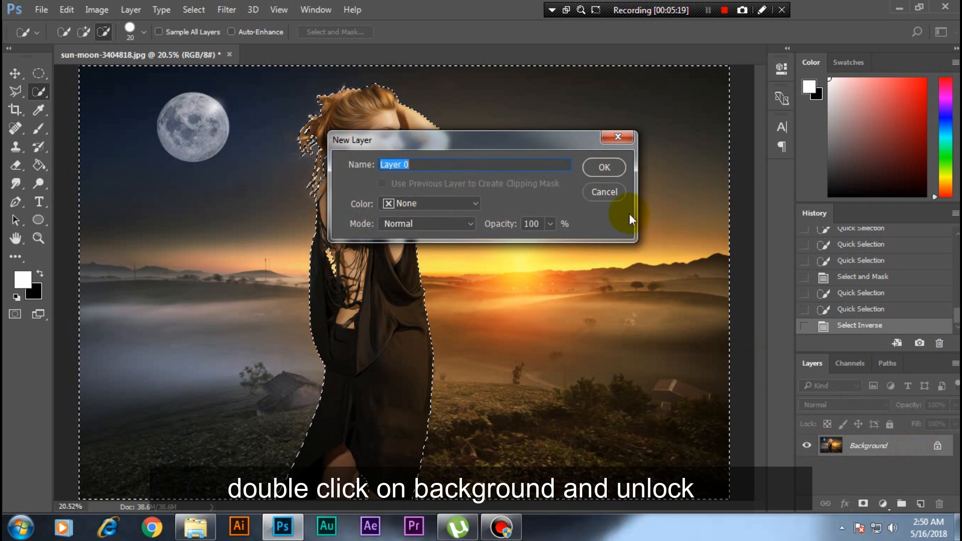
click(605, 168)
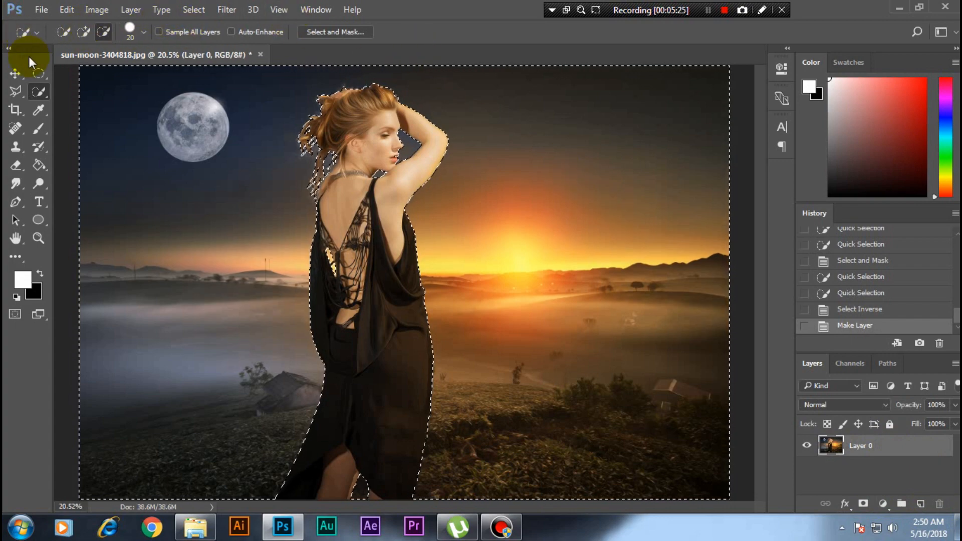
- Delete the scenery around the woman and clear the selection
click(17, 70)
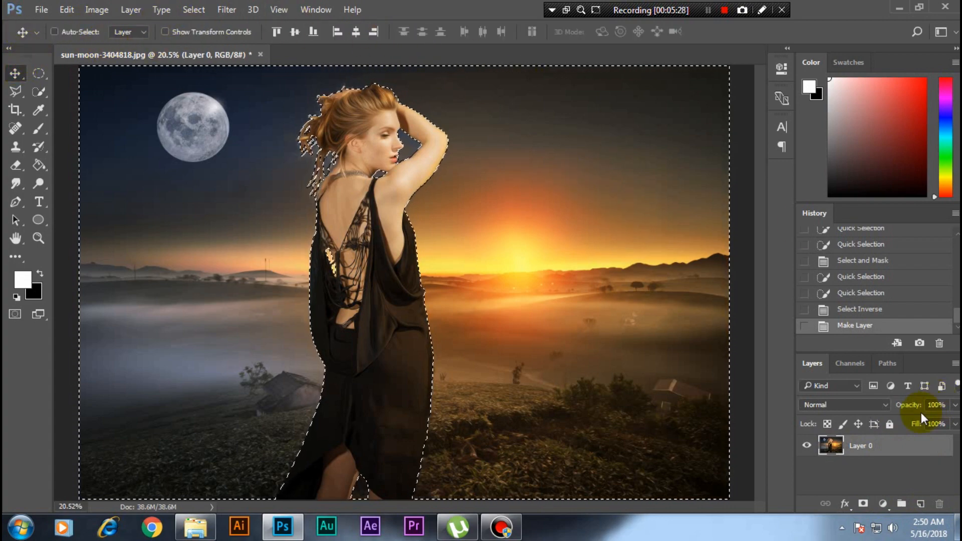
key(Delete)
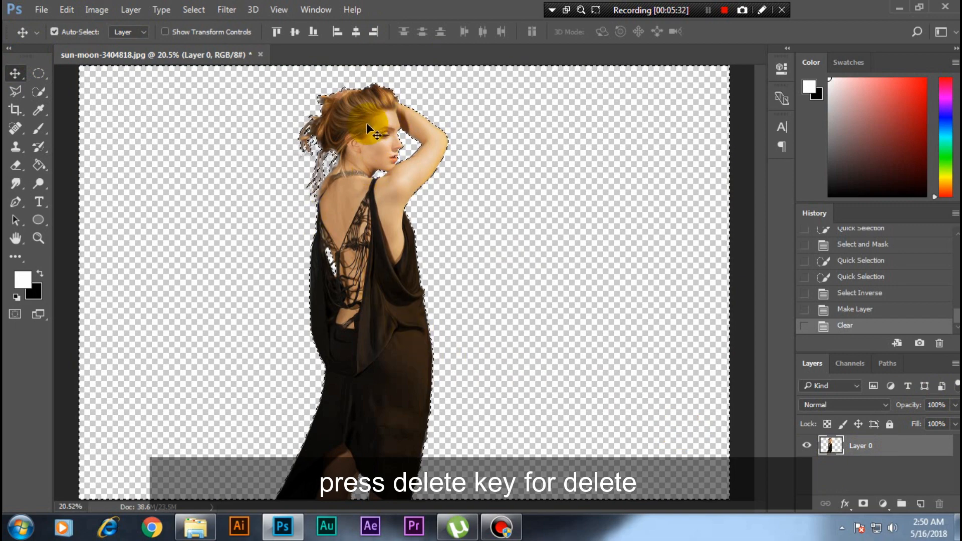
key(ctrl+d)
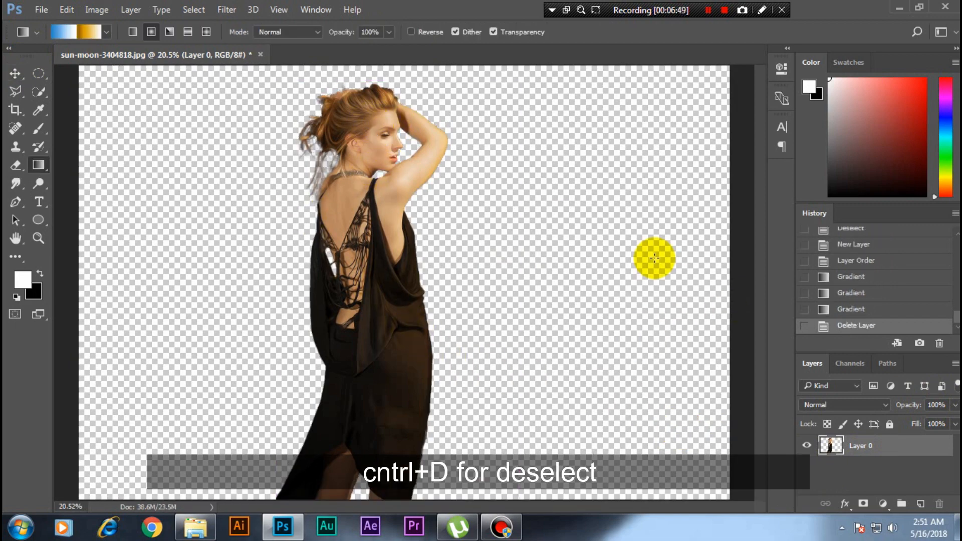
click(921, 507)
click(41, 10)
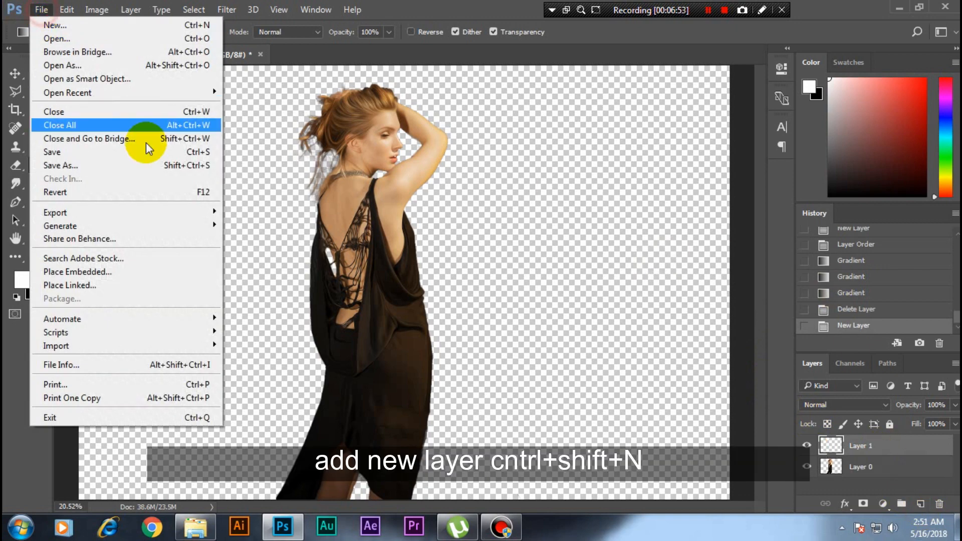
click(132, 272)
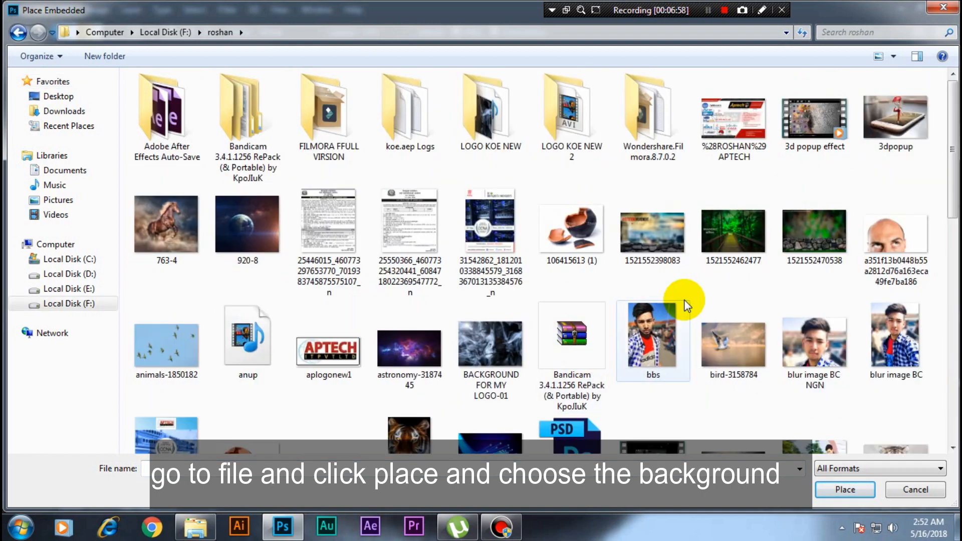
double_click(727, 227)
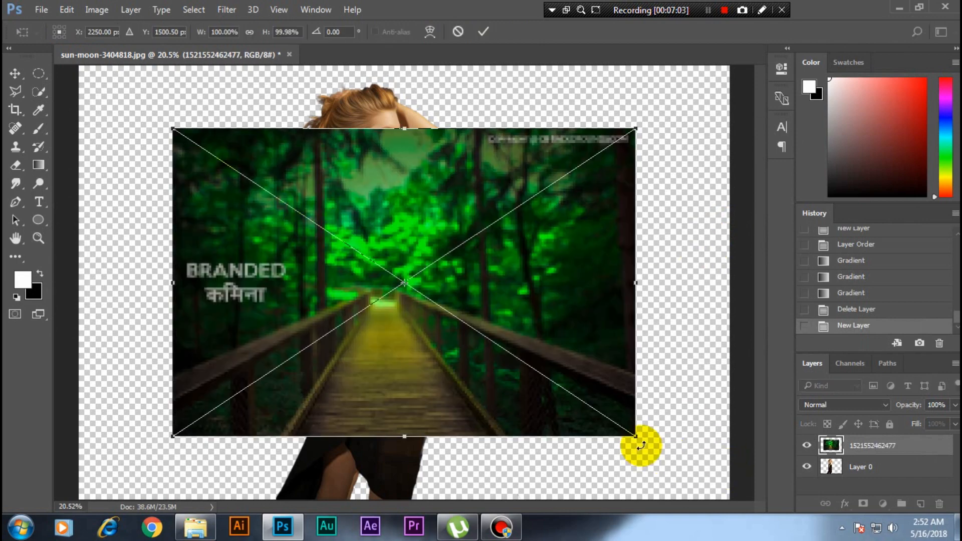
- Scale the placed forest image proportionally from its centre to about 141.6% so it covers the canvas, and commit the placement
key(ctrl+minus)
key(ctrl+minus)
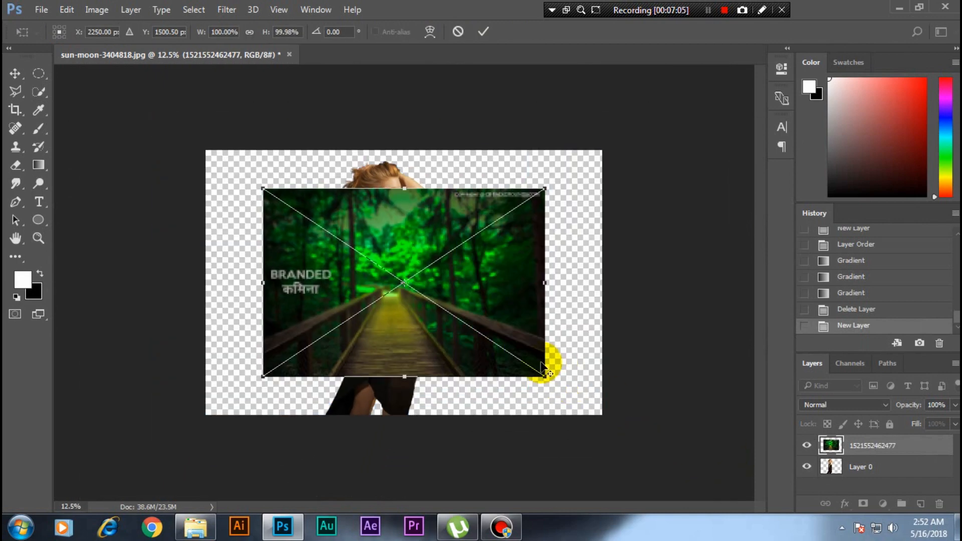
drag(547, 375, 595, 414)
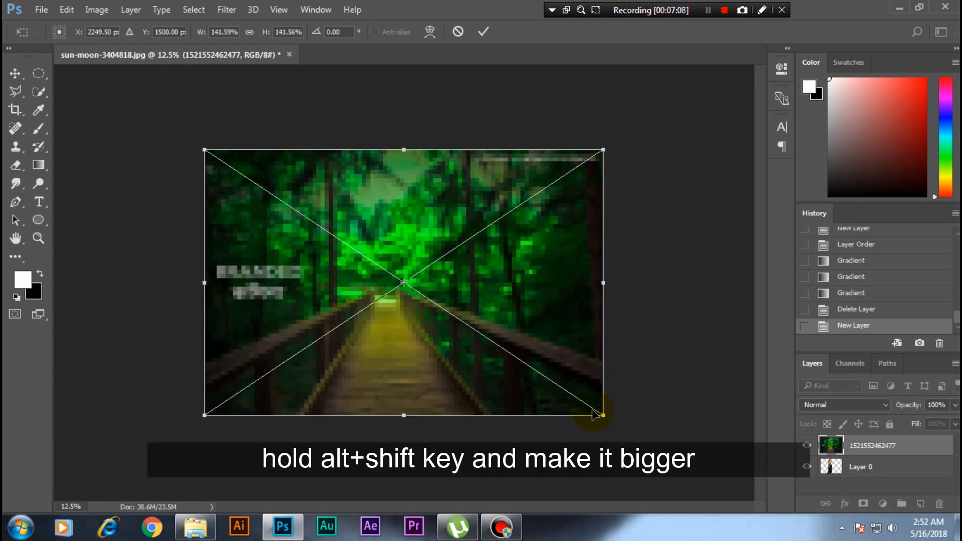
click(484, 32)
click(508, 117)
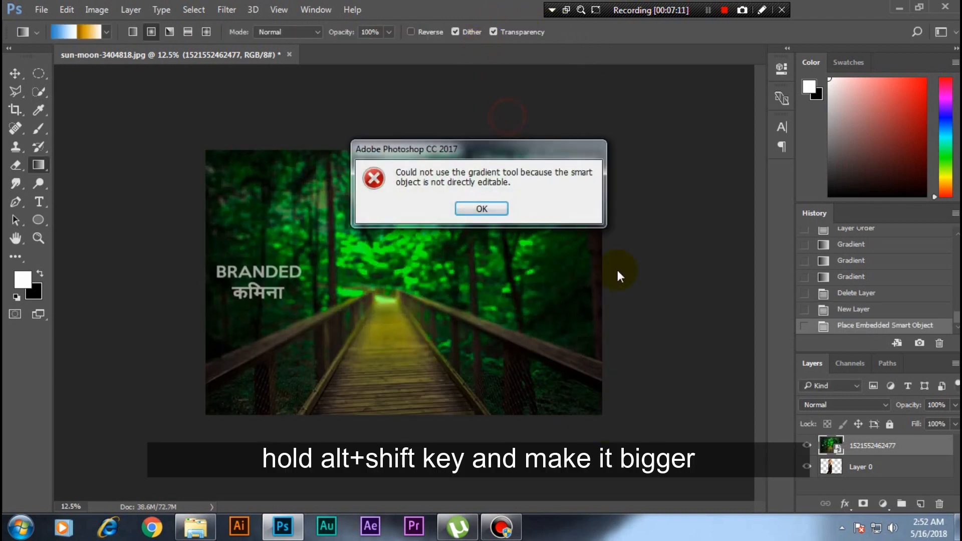
click(499, 210)
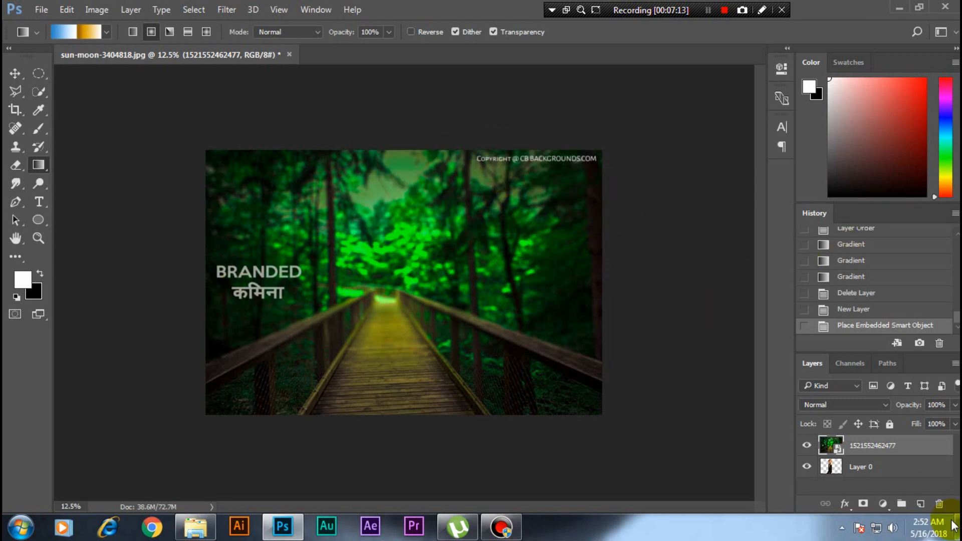
- Move the forest bridge layer beneath the woman's cutout, switch to the Move tool and make Layer 0 the active layer
drag(915, 445, 919, 482)
click(653, 239)
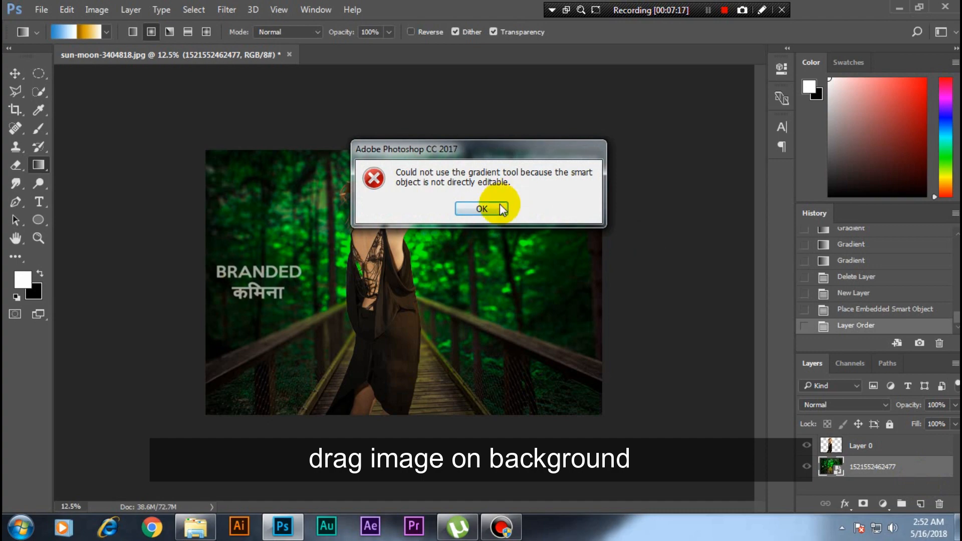
click(481, 209)
click(15, 74)
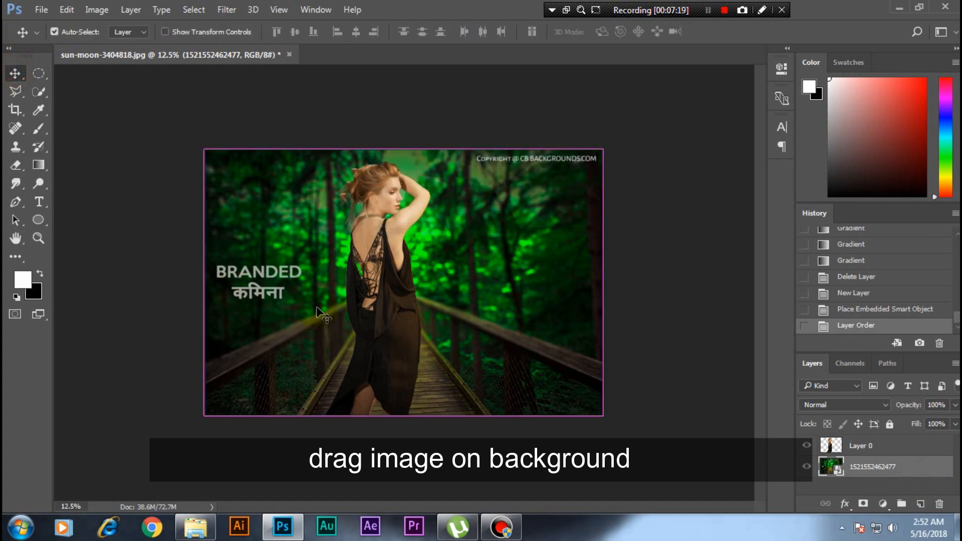
key(ctrl+0)
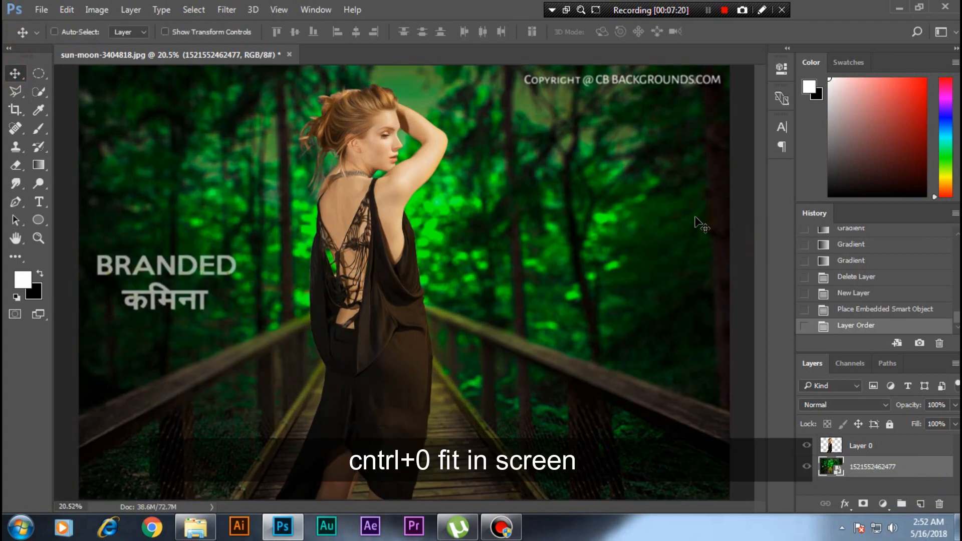
click(746, 213)
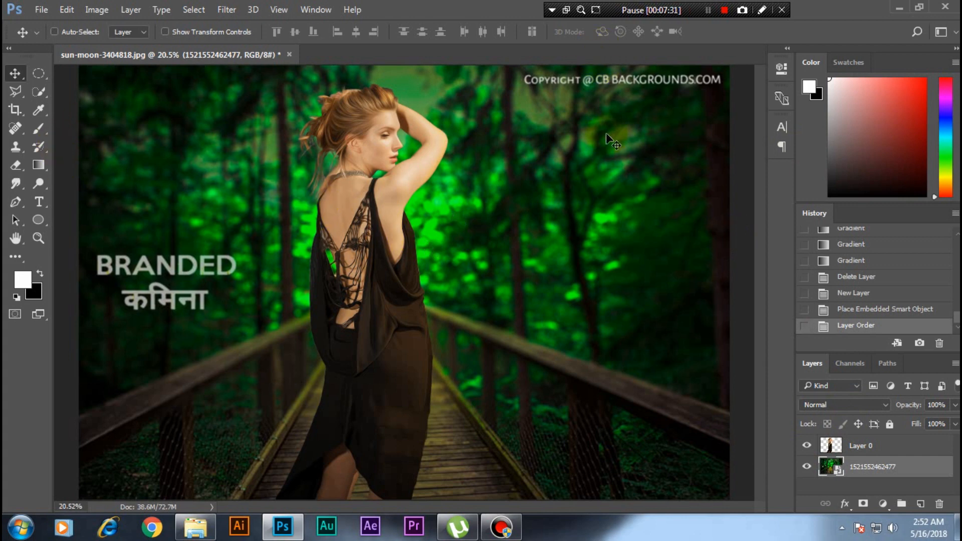
click(850, 453)
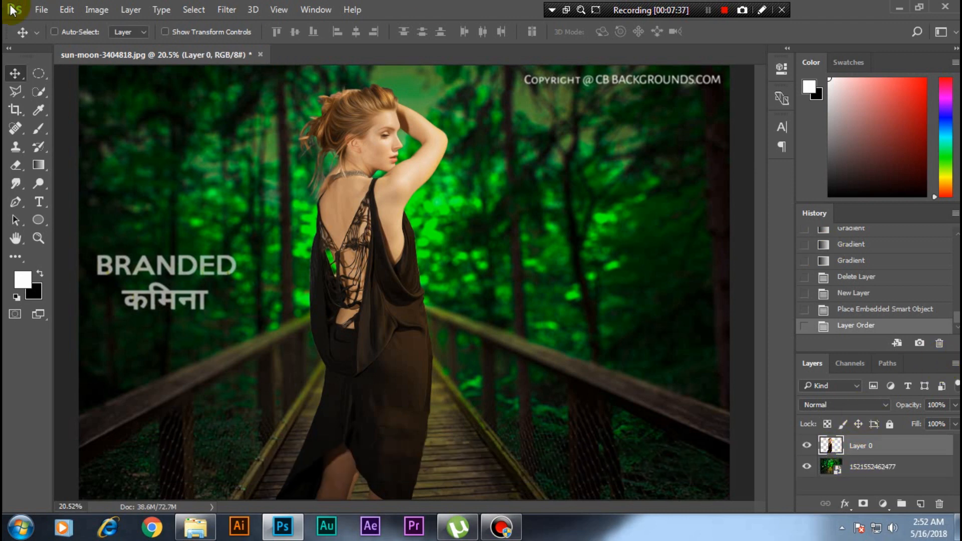
click(93, 11)
mouse_move(151, 47)
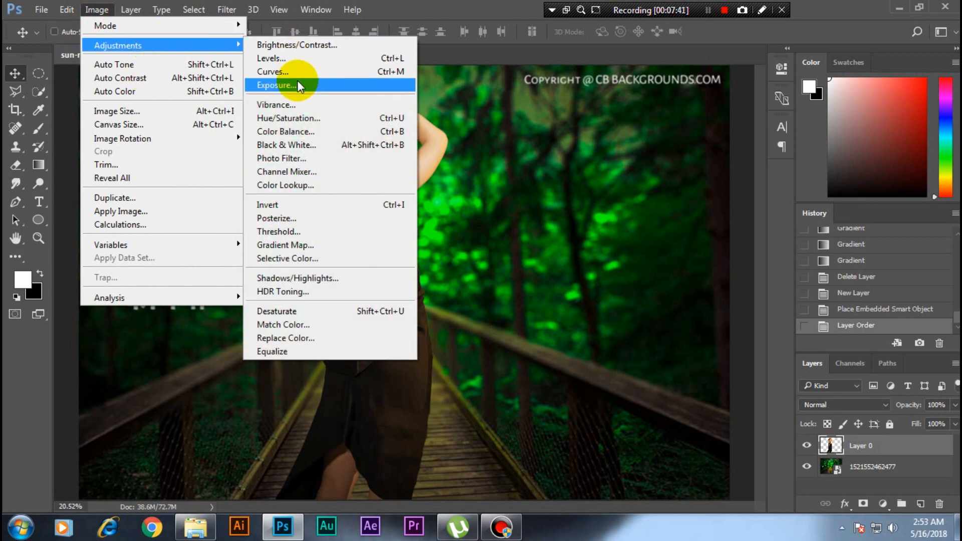
click(312, 120)
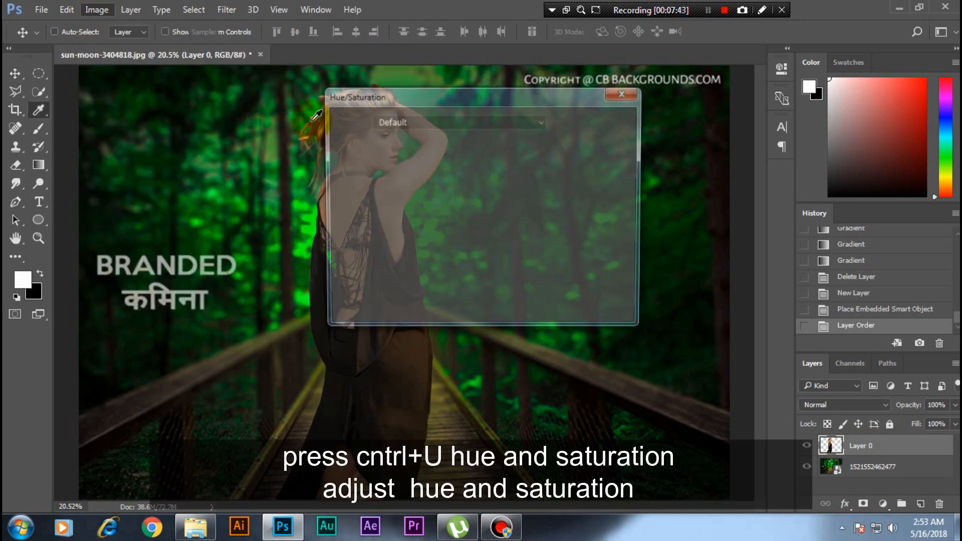
drag(445, 97, 670, 125)
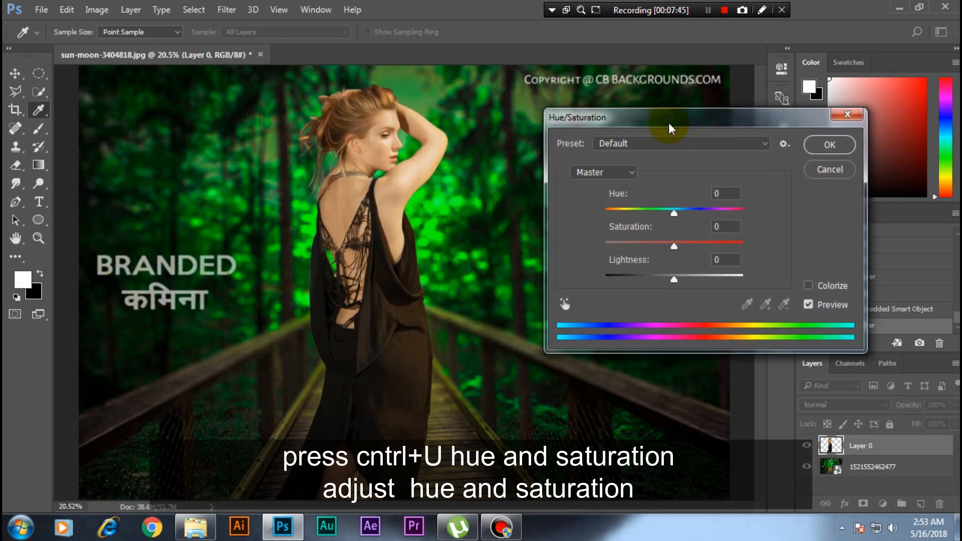
drag(674, 212, 690, 244)
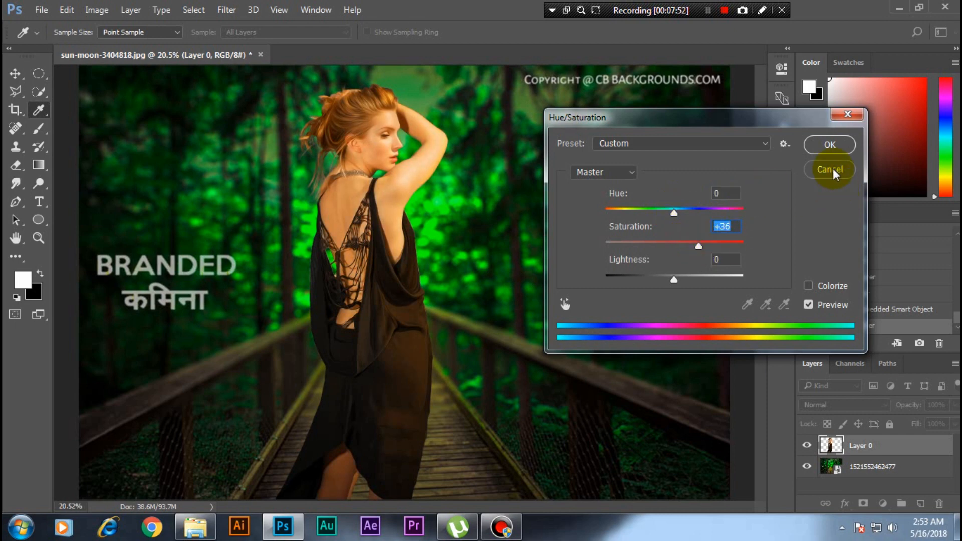
click(830, 170)
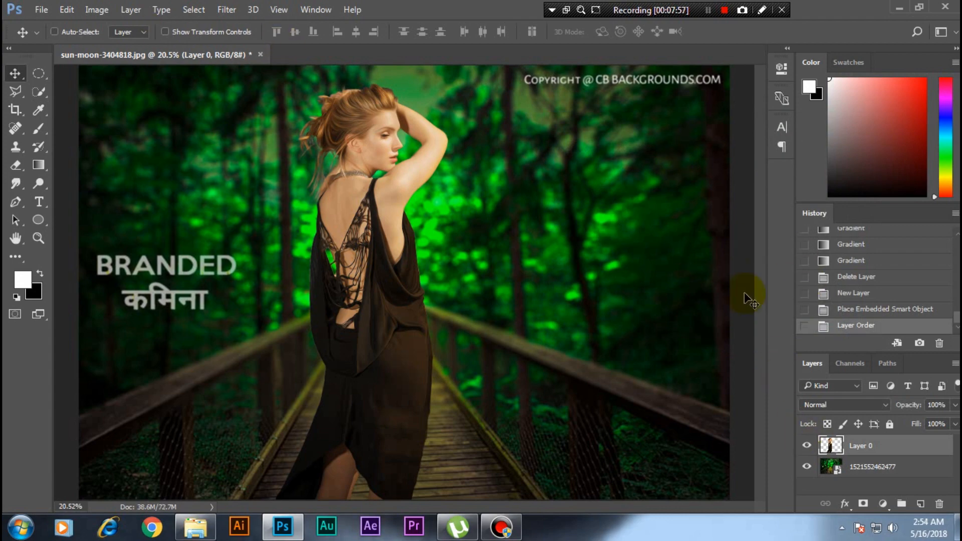
- Apply the Camera Raw Filter to the woman's layer with Exposure +0.35, Contrast +27, Highlights +13, Shadows -100, Whites +22, Blacks -88 and Clarity +76
click(219, 12)
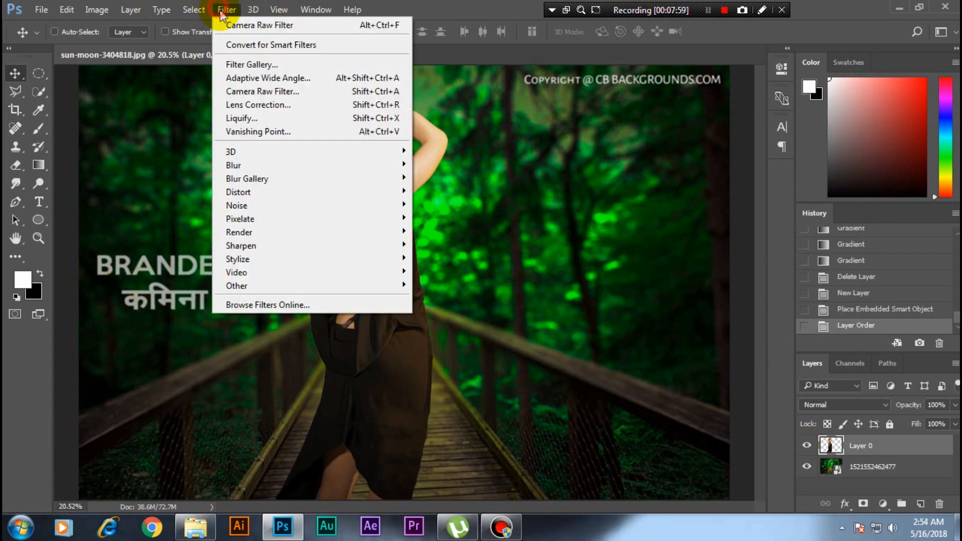
click(235, 89)
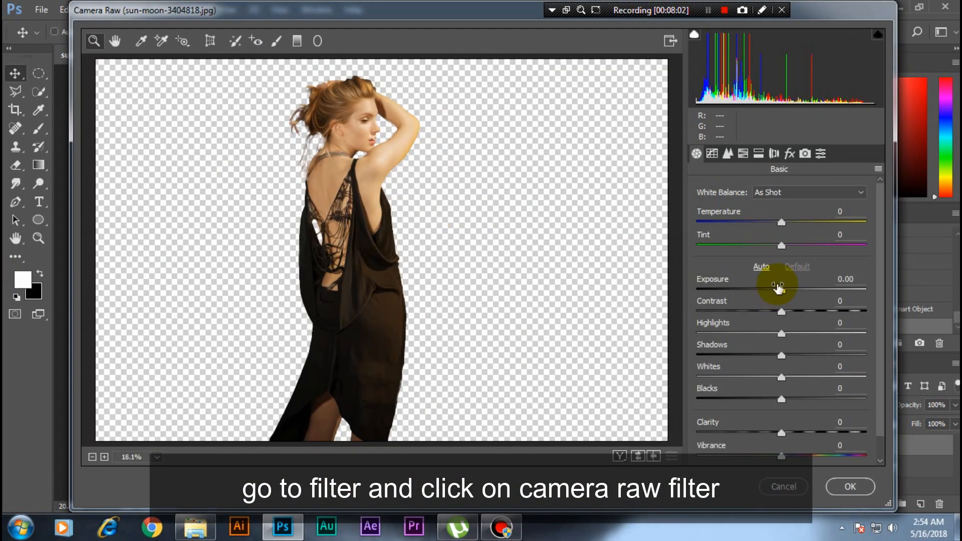
drag(779, 288, 694, 324)
scroll(792, 315, down, 1)
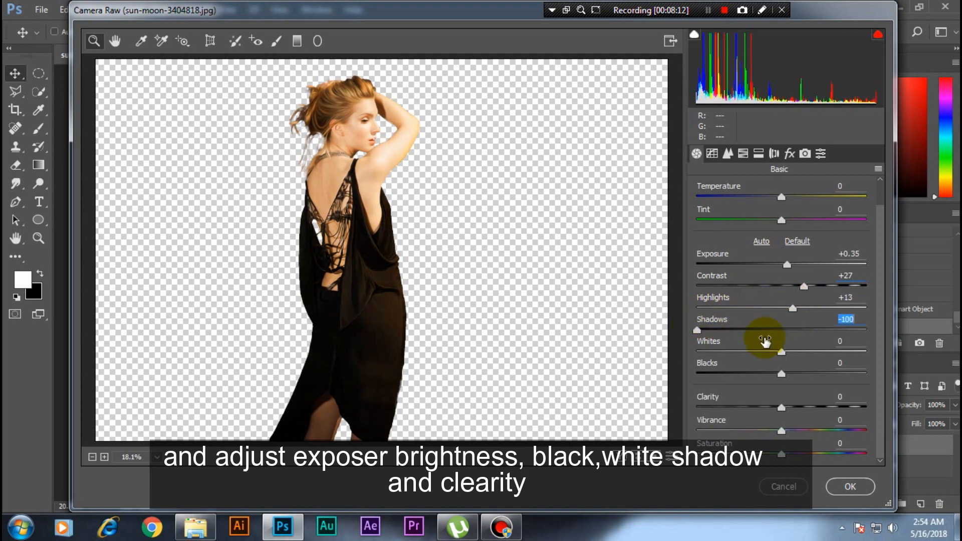
drag(764, 346, 698, 366)
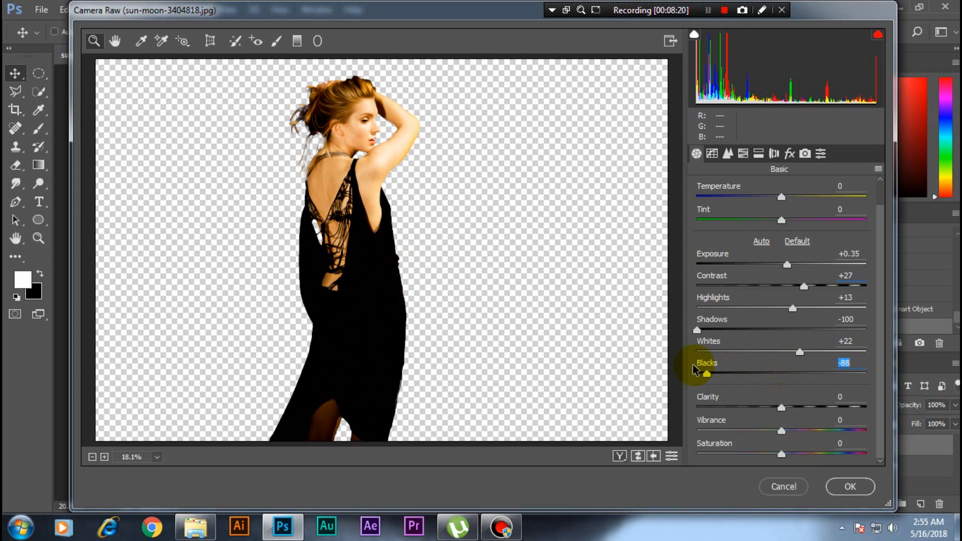
drag(784, 397, 841, 398)
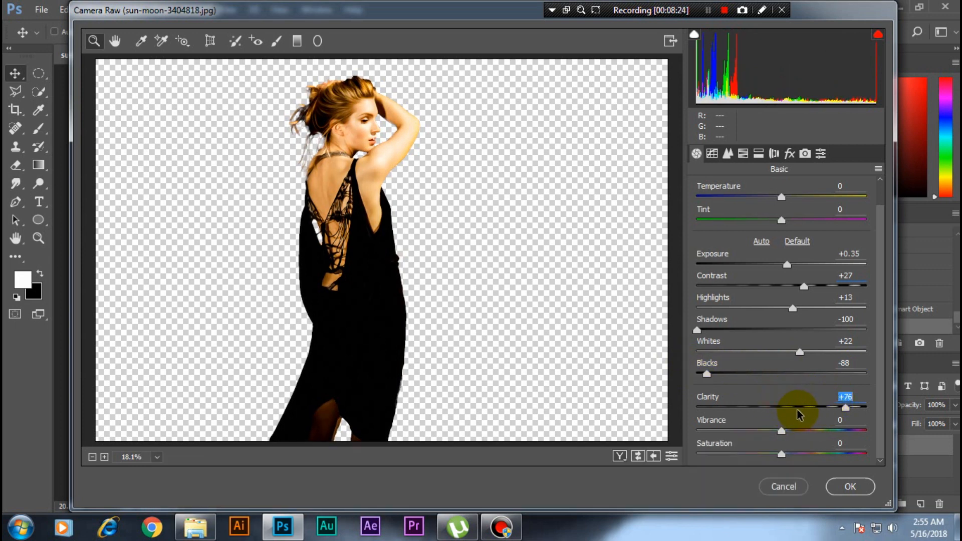
click(856, 488)
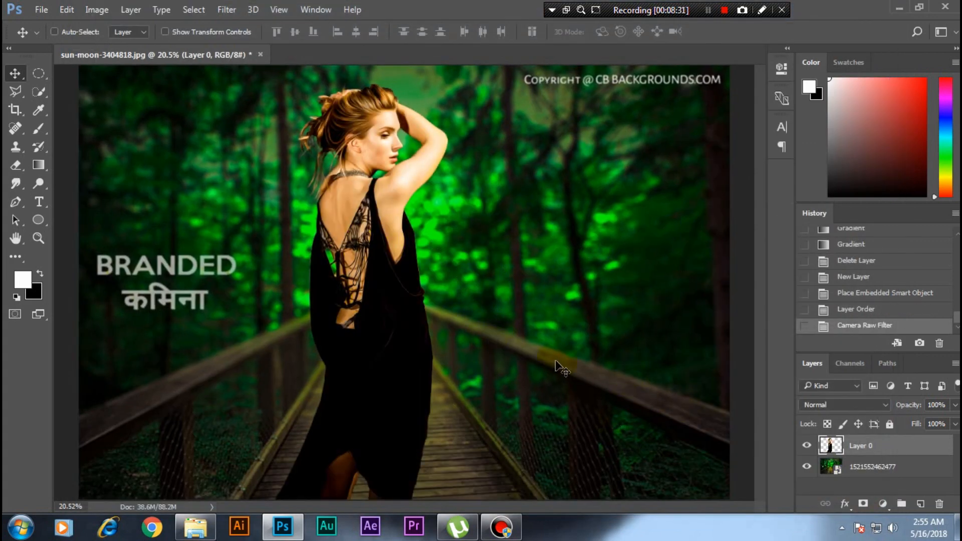
- Examine the woman's face, hair edges, skin and dress at close range against the forest background
key(ctrl+plus)
key(ctrl+plus)
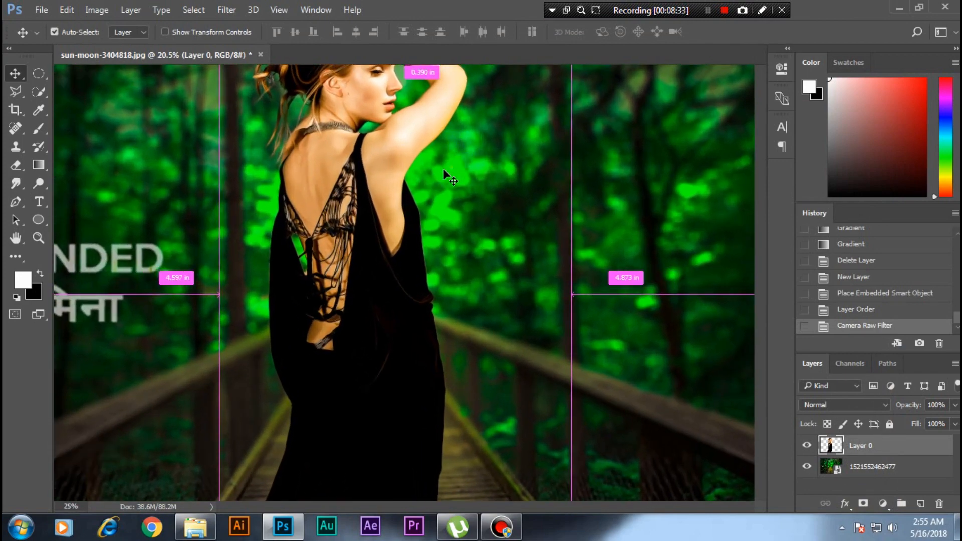
key(space)
drag(444, 169, 470, 313)
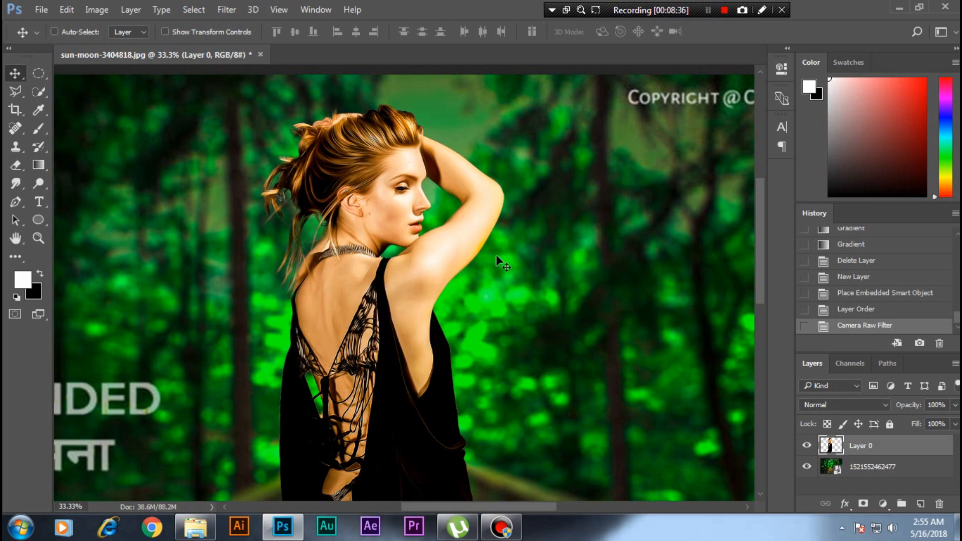
key(ctrl+plus)
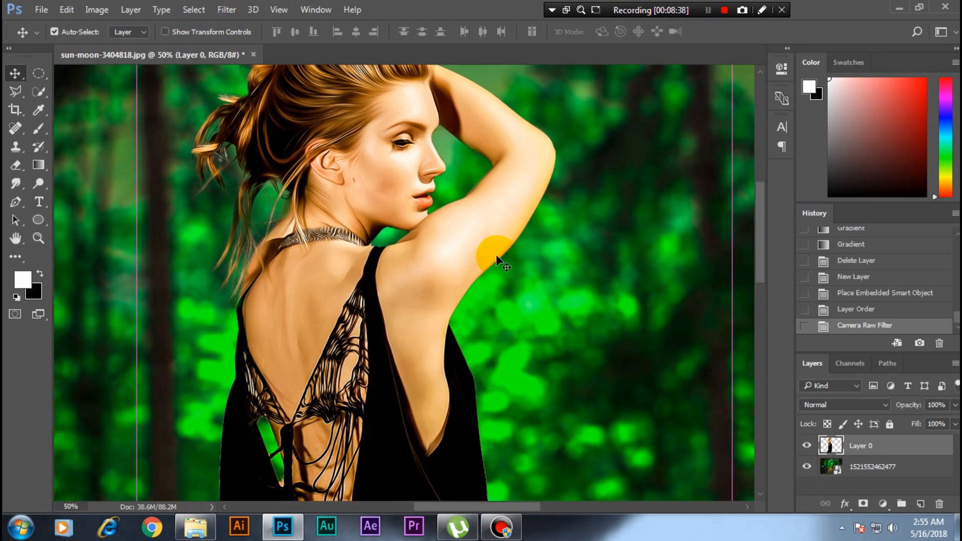
key(ctrl+minus)
key(ctrl+0)
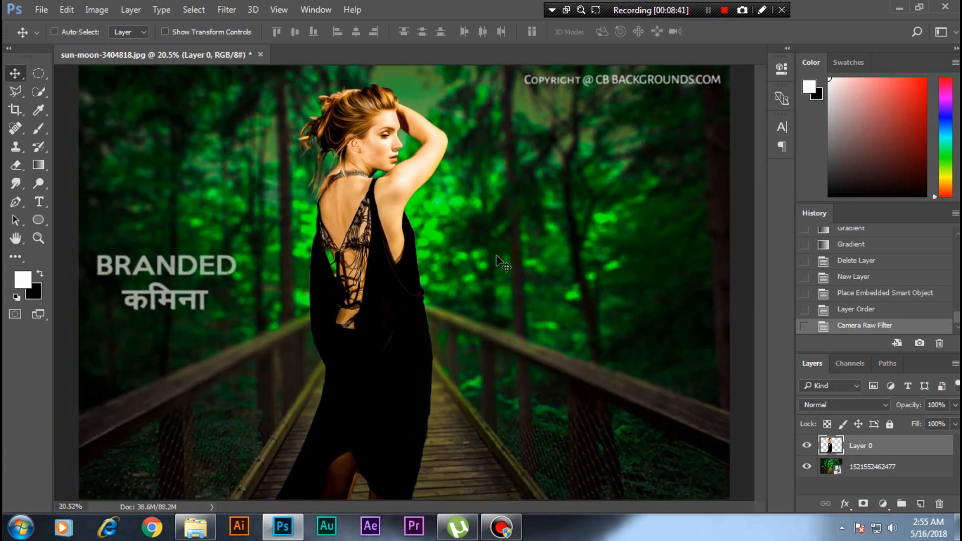